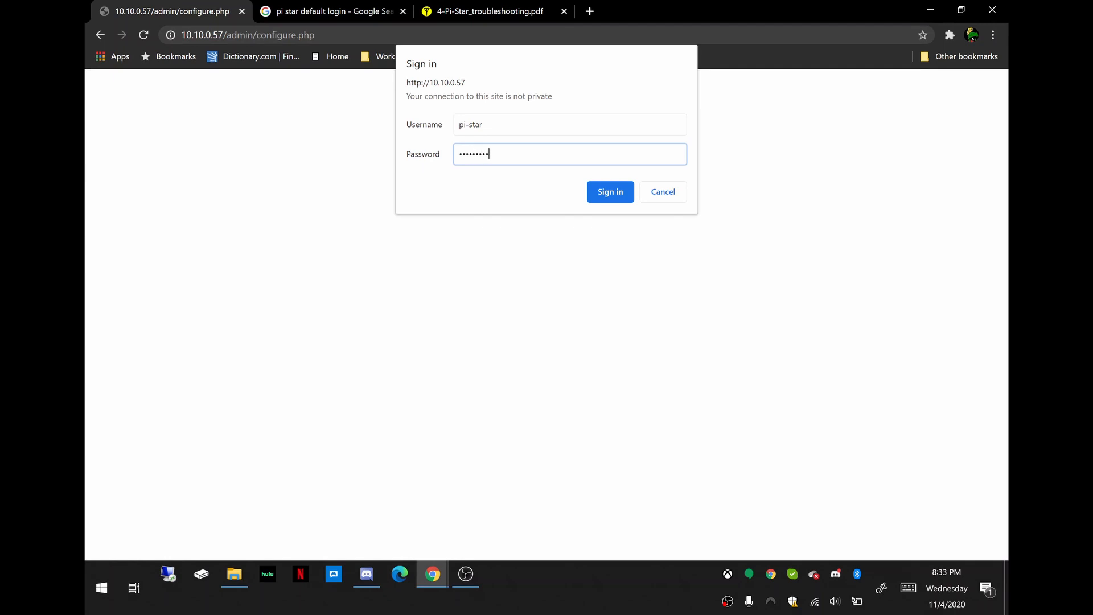
# Sign in to the Pi-Star configuration page and check the Hostname setting under General Configuration.
pyautogui.press('Return')
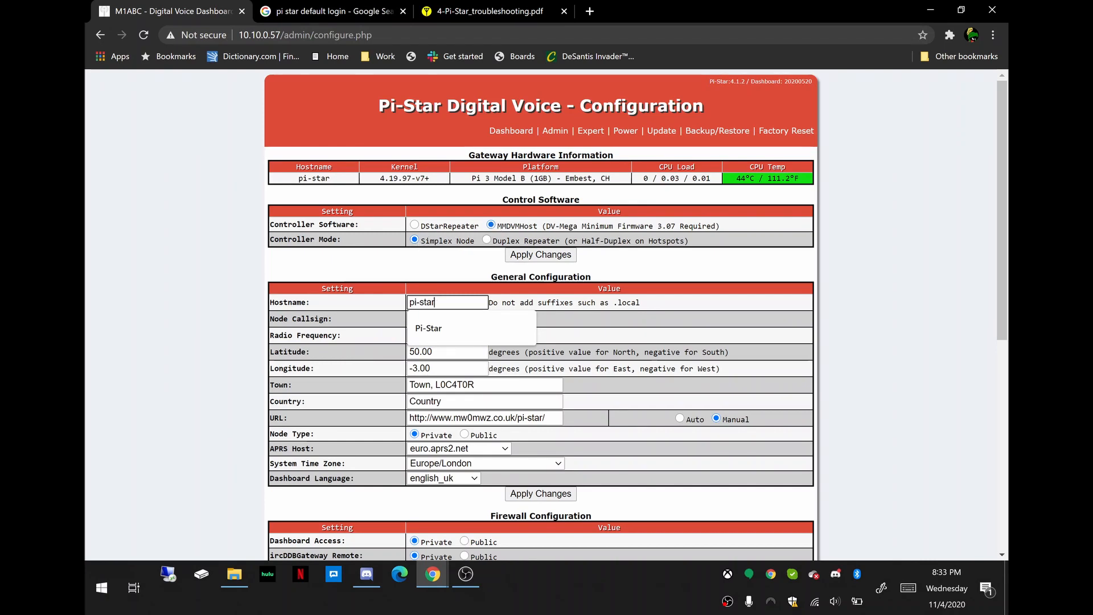
pyautogui.scroll(-1, 473, 251)
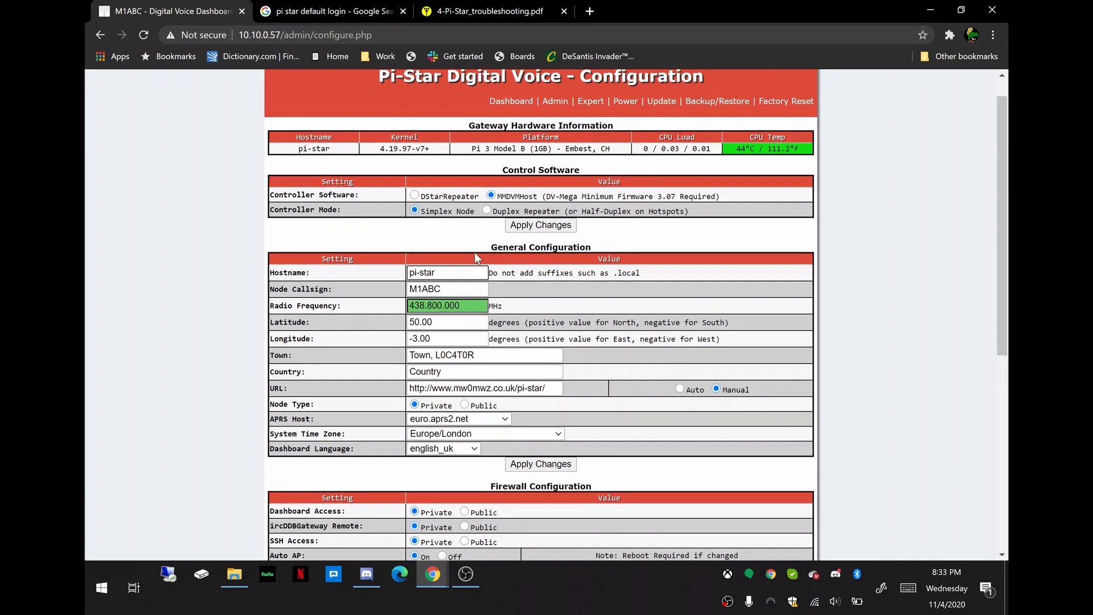
pyautogui.click(451, 266)
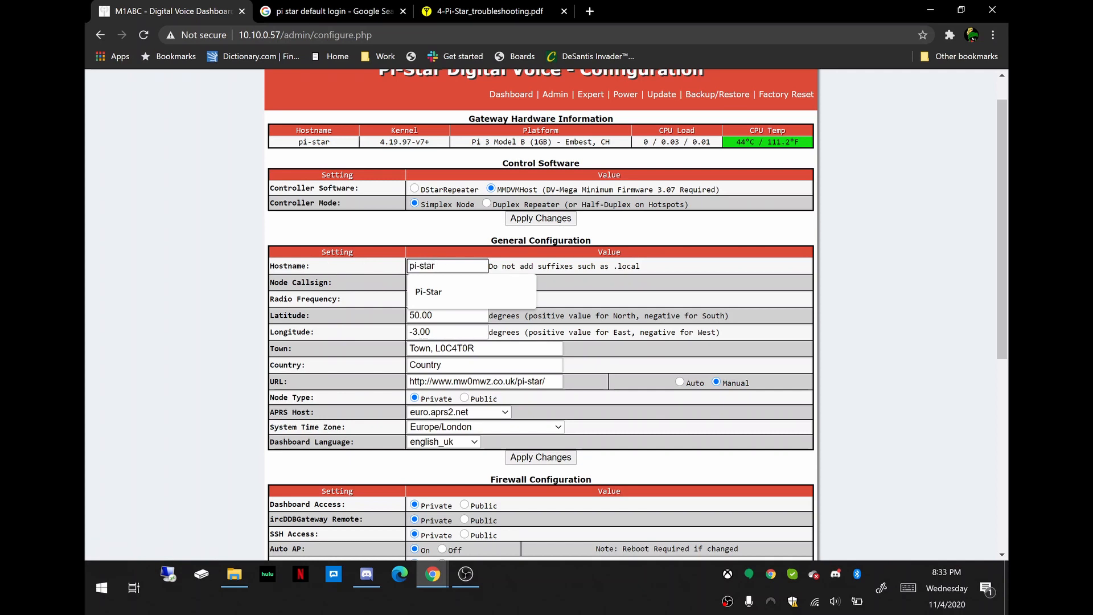
pyautogui.click(620, 274)
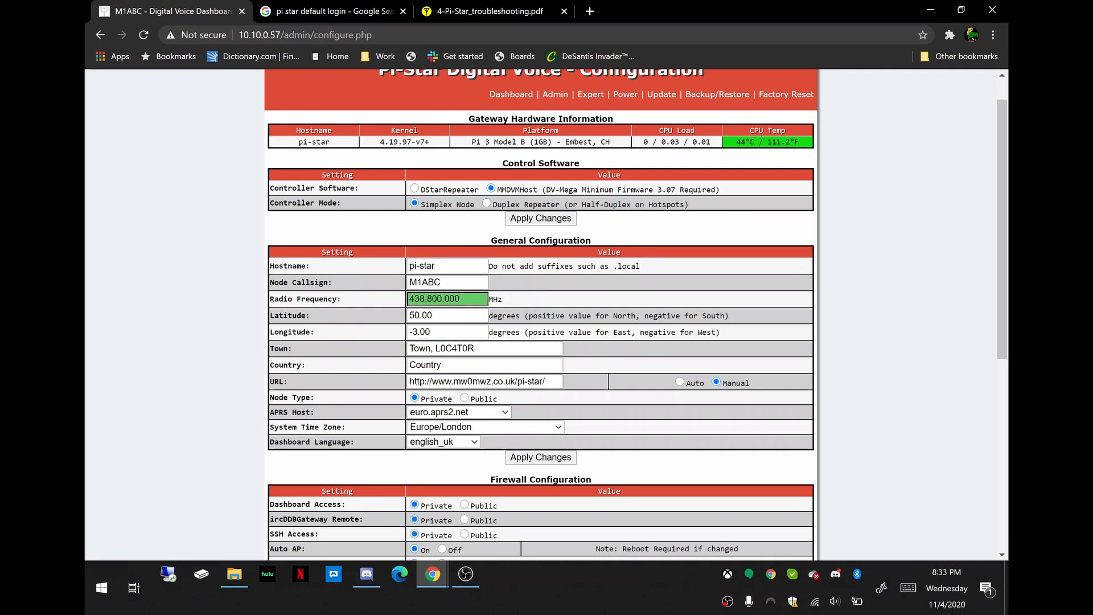
# Replace the placeholder Node Callsign with the operator's own callsign in capital letters.
pyautogui.scroll(-1, 509, 270)
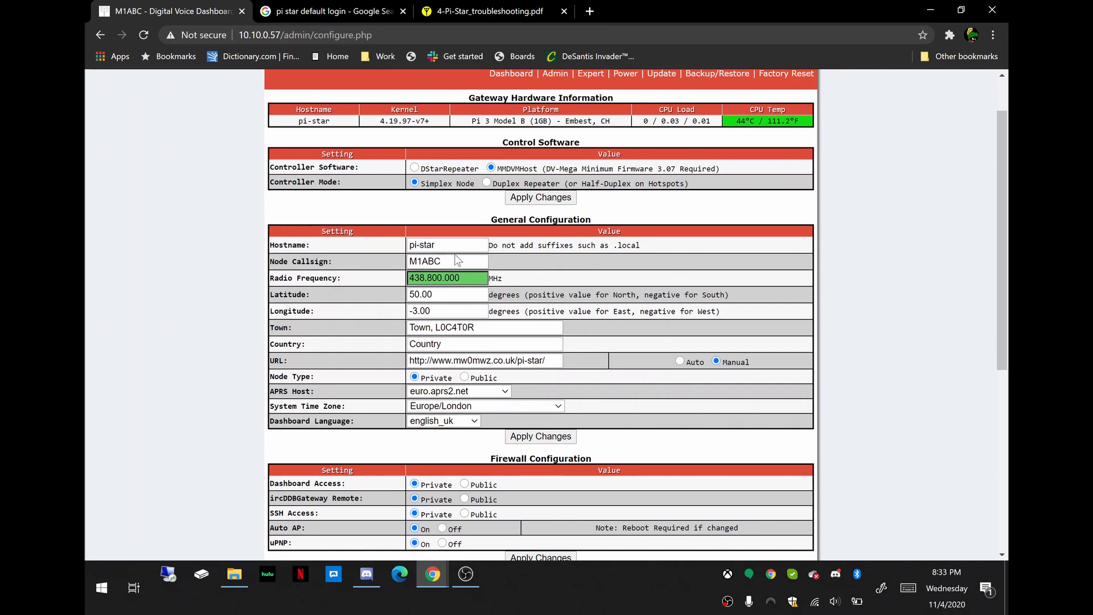
pyautogui.moveTo(442, 260); pyautogui.dragTo(371, 278)
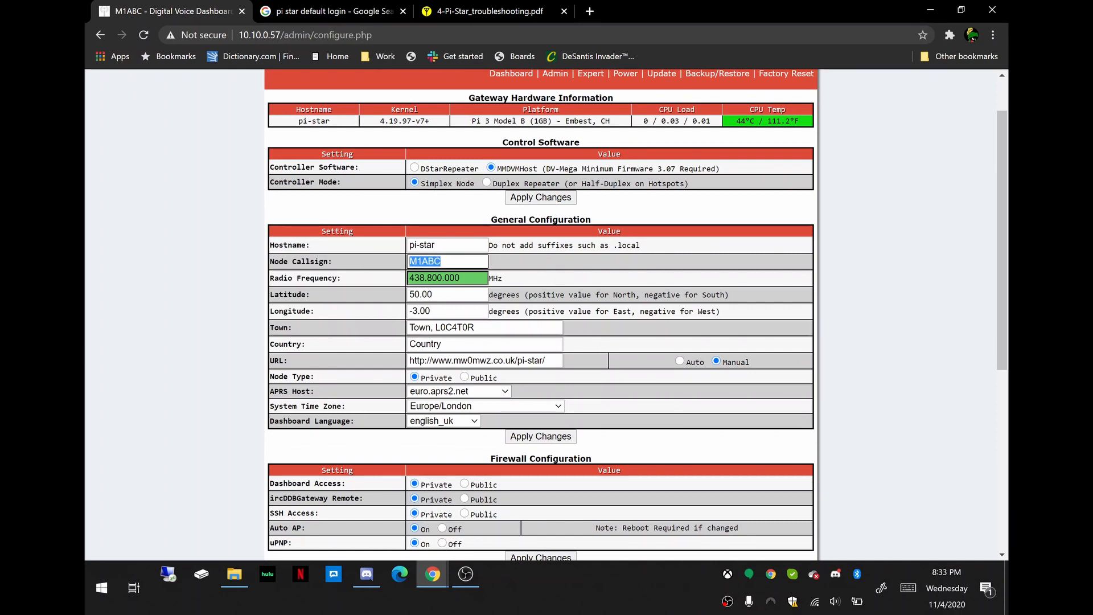
pyautogui.write('Kg5')
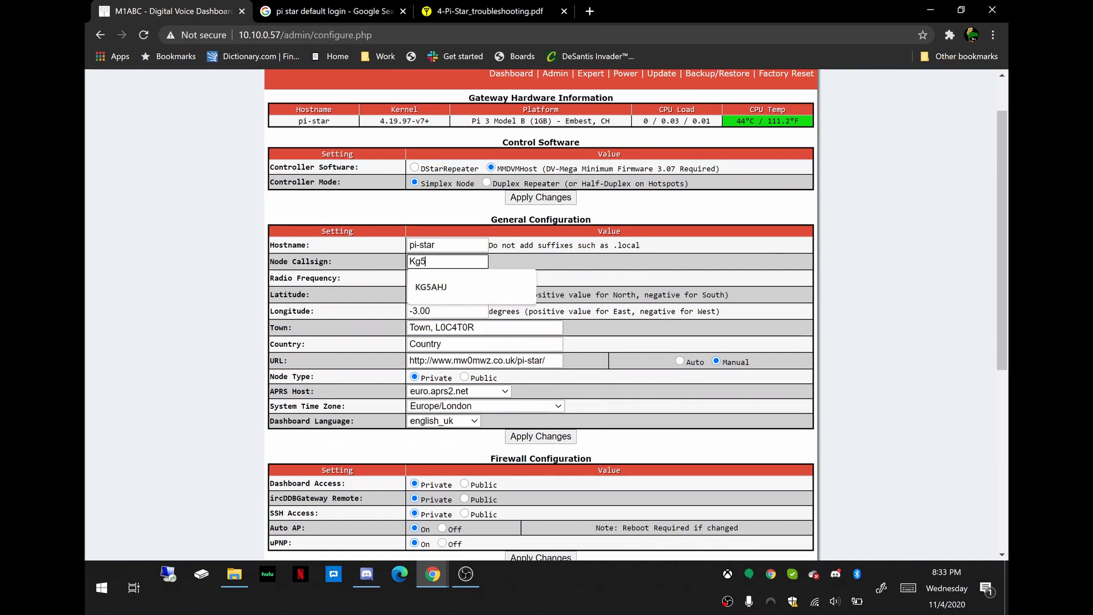
pyautogui.press('BackSpace')
pyautogui.press('BackSpace')
pyautogui.press('BackSpace')
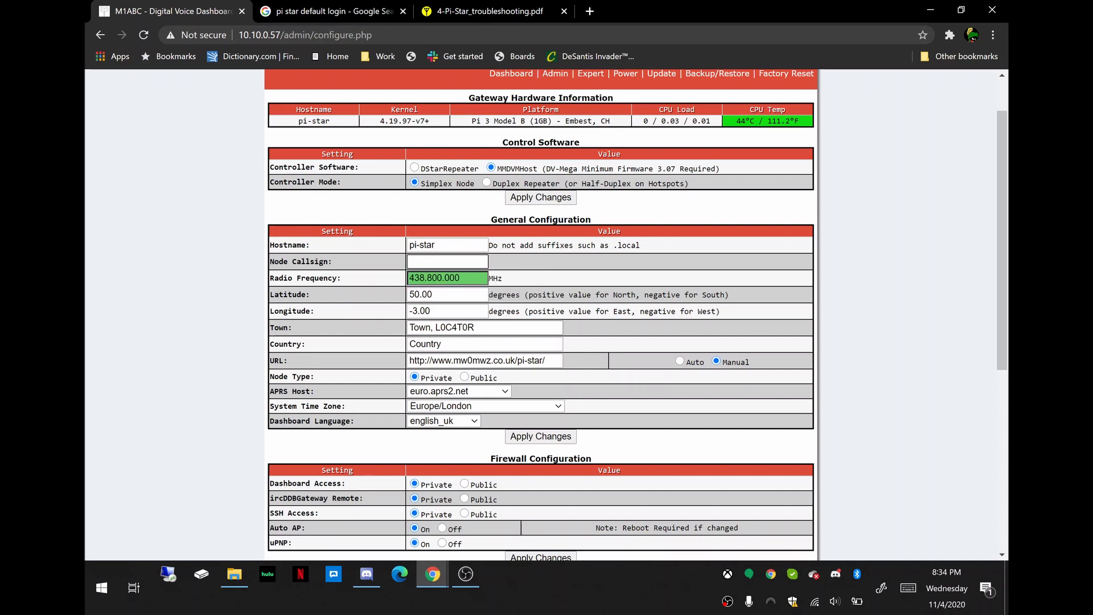
pyautogui.write('KG5')
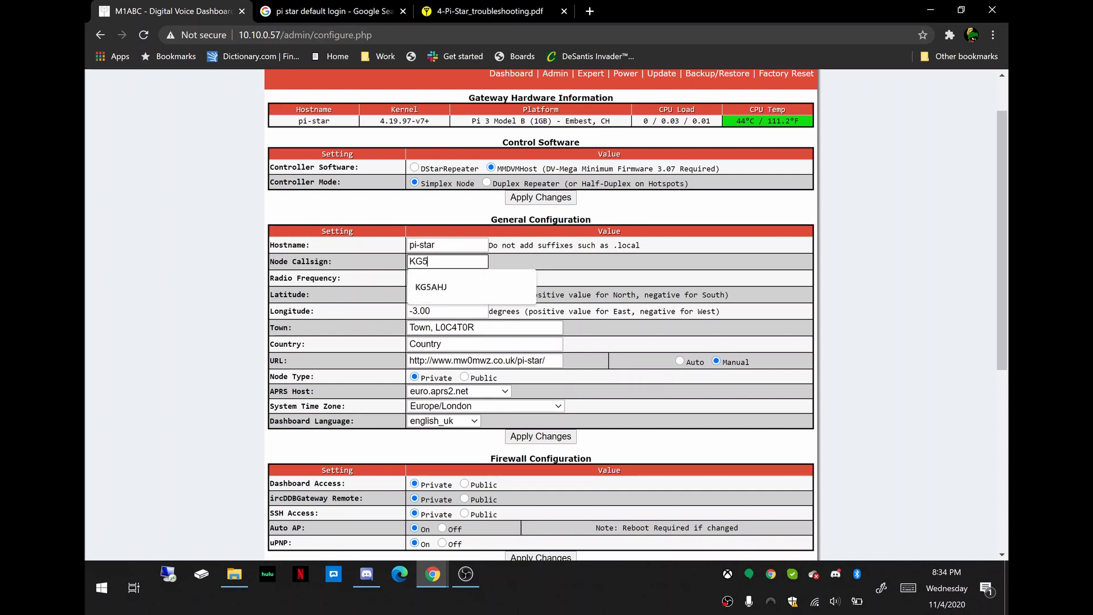
pyautogui.write('AHJ')
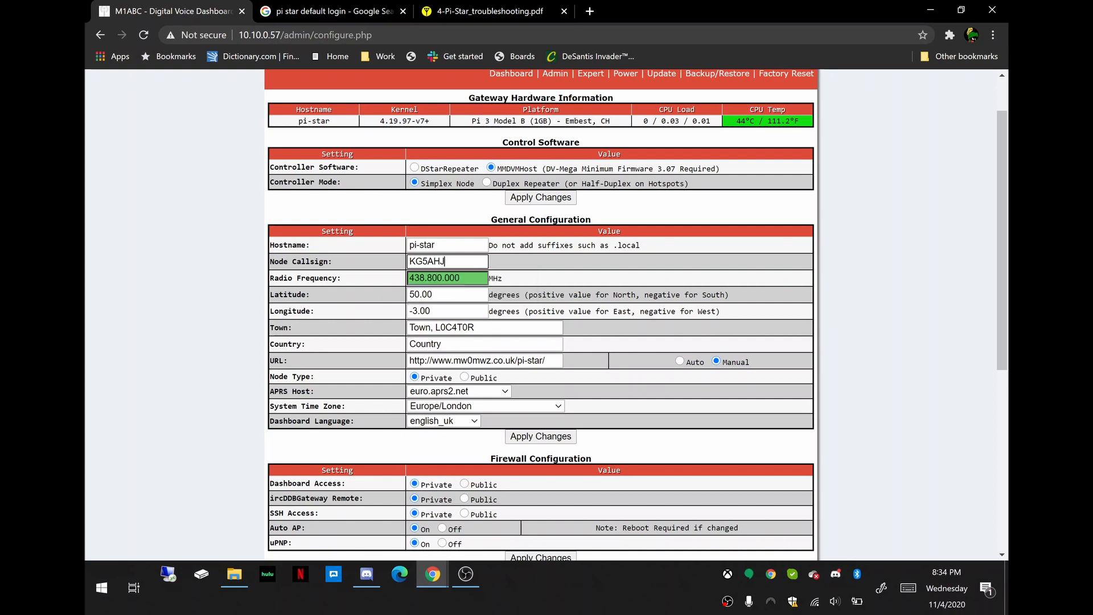
# Clear the default Latitude and Longitude values in General Configuration.
pyautogui.click(461, 278)
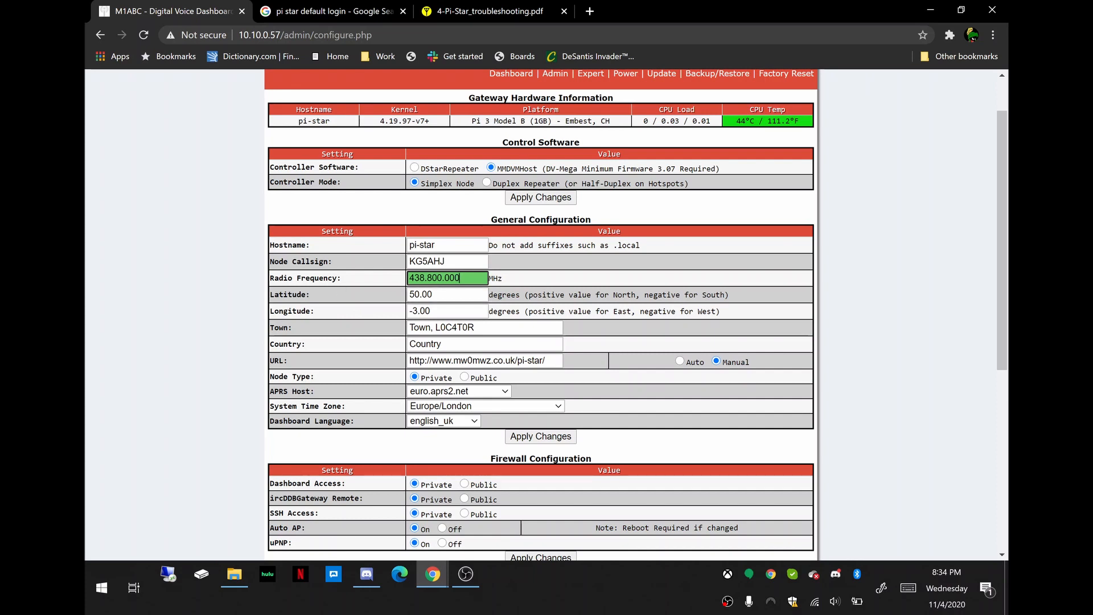
pyautogui.press('Tab')
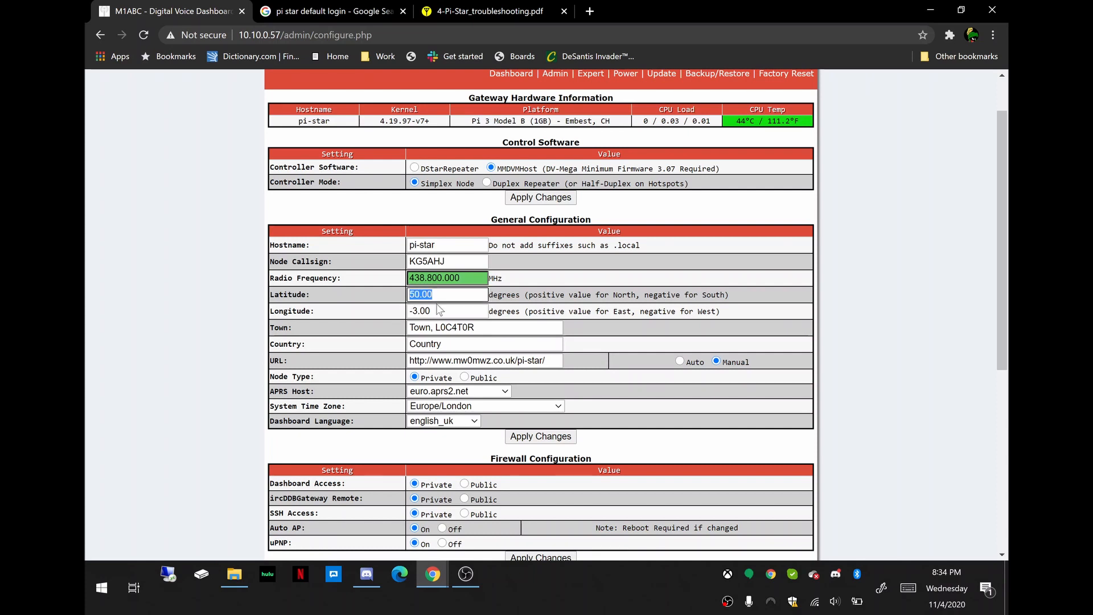
pyautogui.press('BackSpace')
pyautogui.press('Tab')
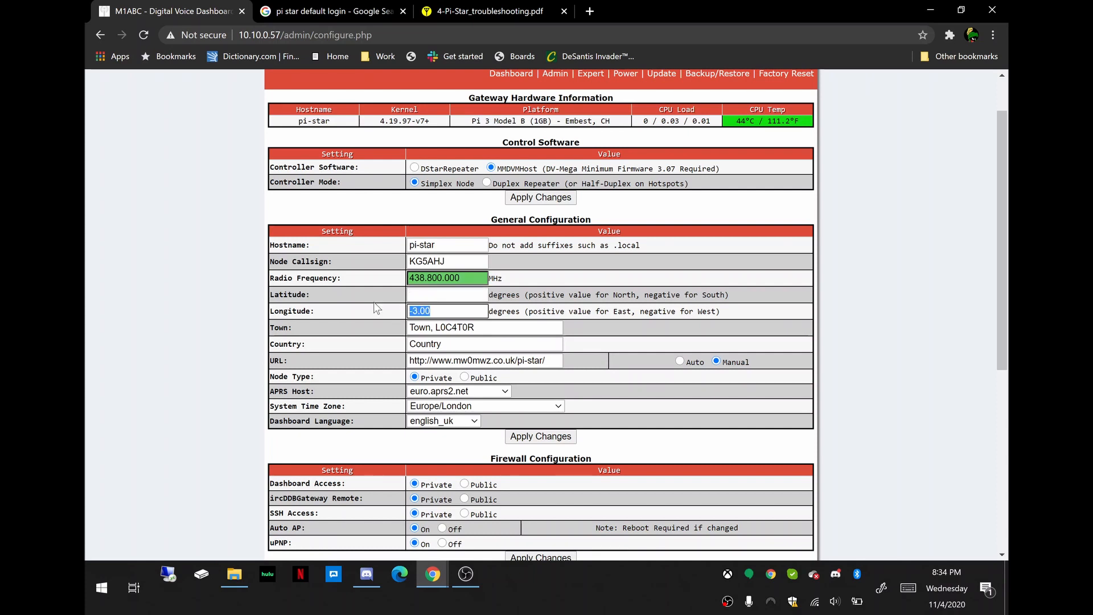
pyautogui.press('BackSpace')
pyautogui.press('Tab')
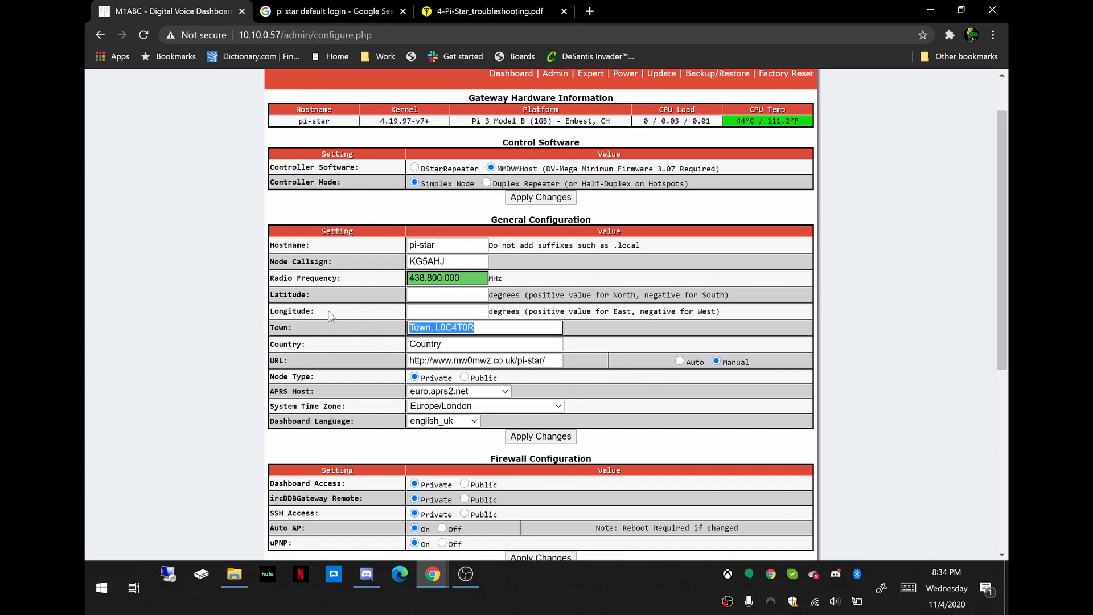
# Set the Town to the saved entry "Euless, EM12kt".
pyautogui.write('eU')
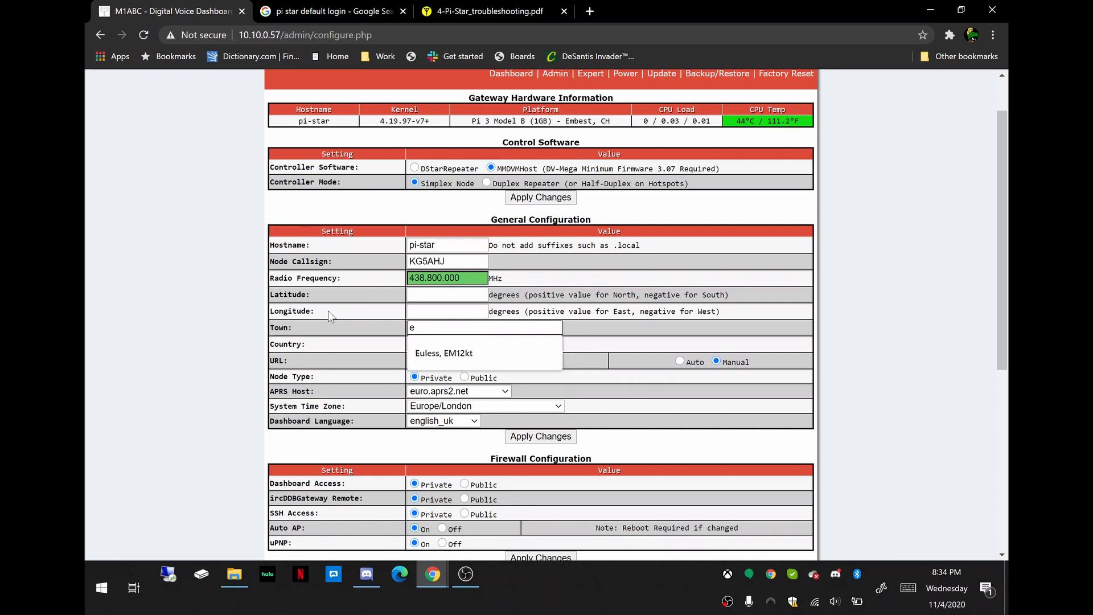
pyautogui.press('BackSpace')
pyautogui.write('el')
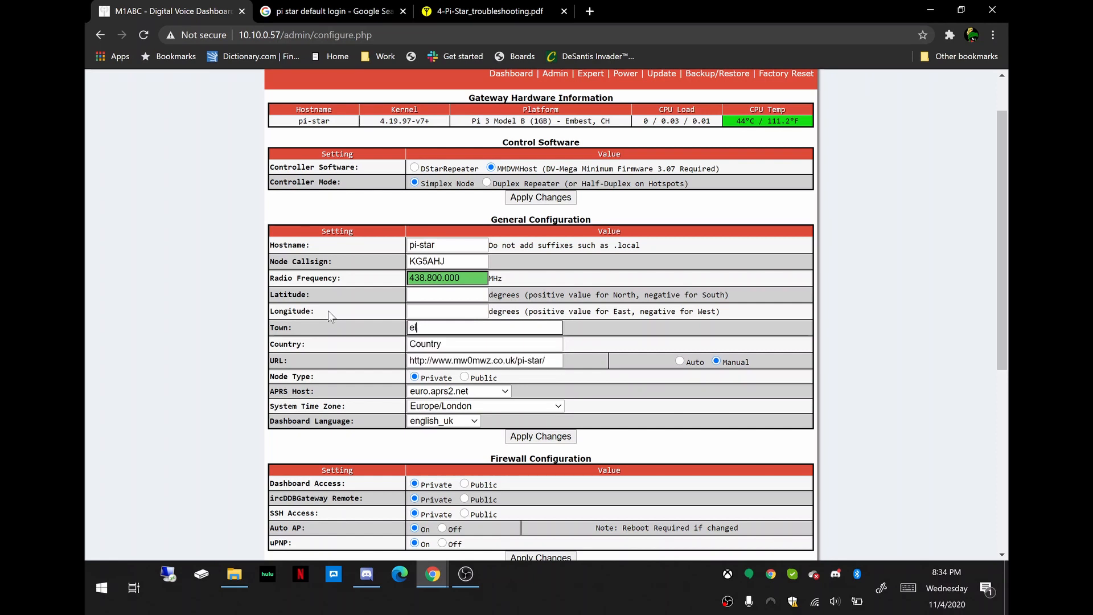
pyautogui.press('BackSpace')
pyautogui.click(444, 348)
# Set the Latitude to 32.8212 and the Longitude to -97.1036 from the saved entries.
pyautogui.click(448, 295)
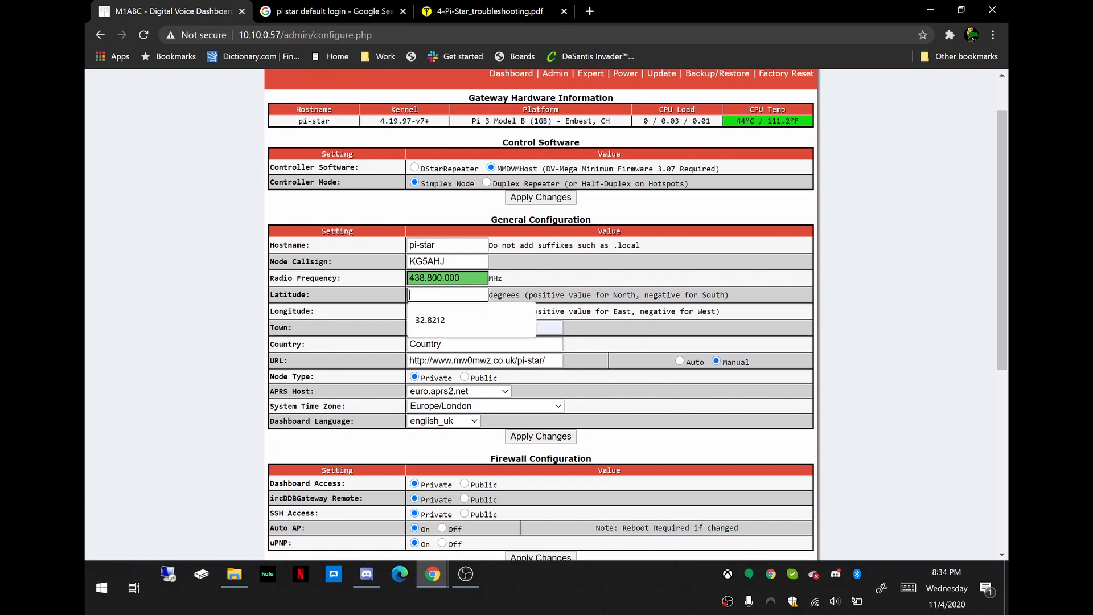
pyautogui.click(419, 321)
pyautogui.click(447, 311)
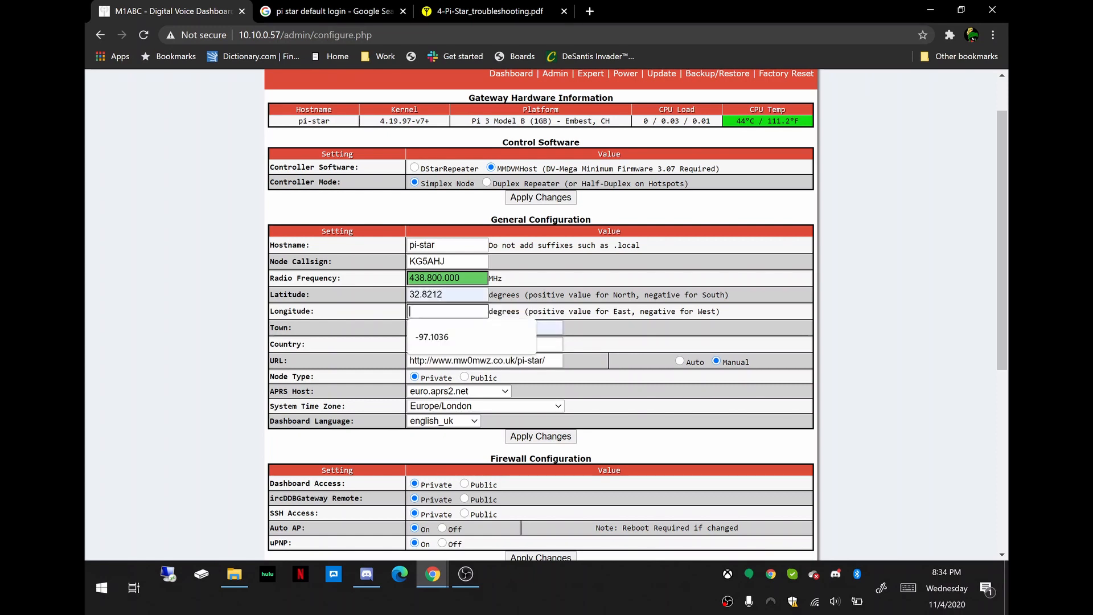
pyautogui.click(432, 337)
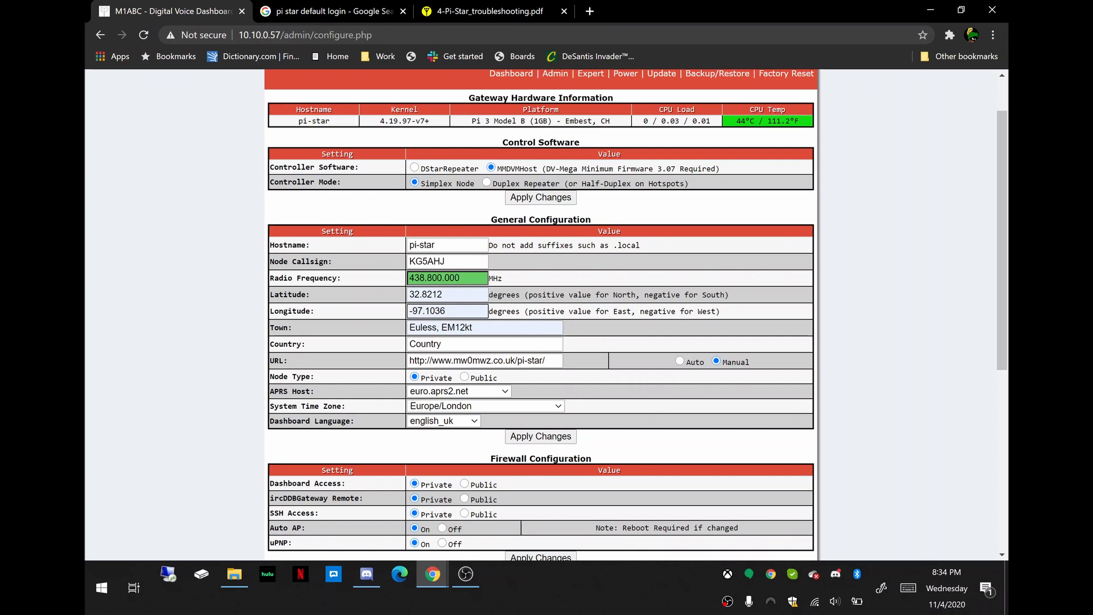
# Search the web in a new browser tab for a ham radio grid square lookup tool.
pyautogui.click(589, 11)
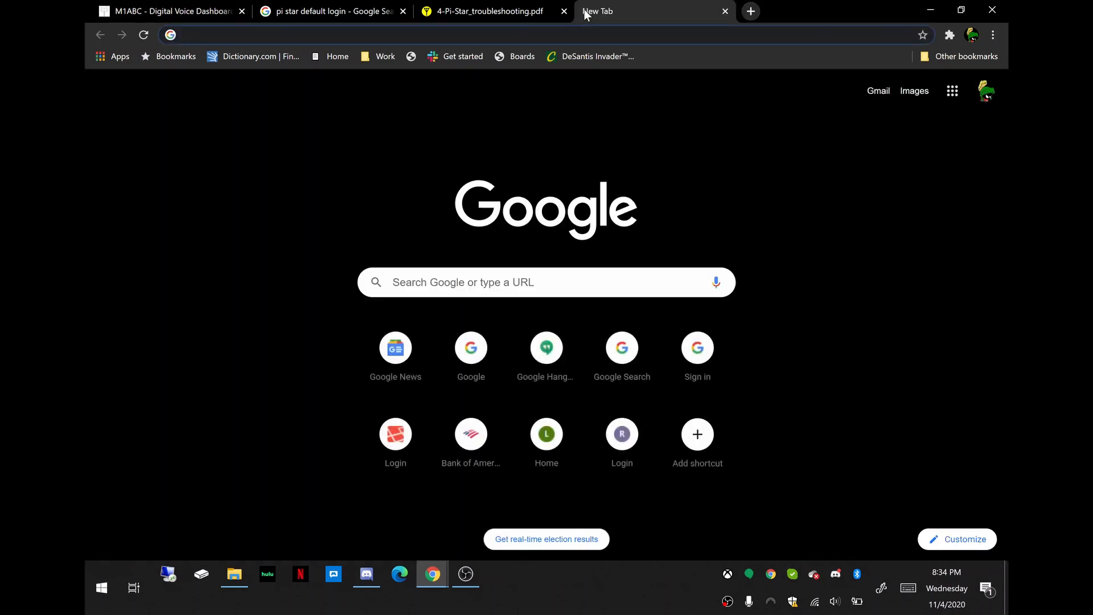
pyautogui.write('g')
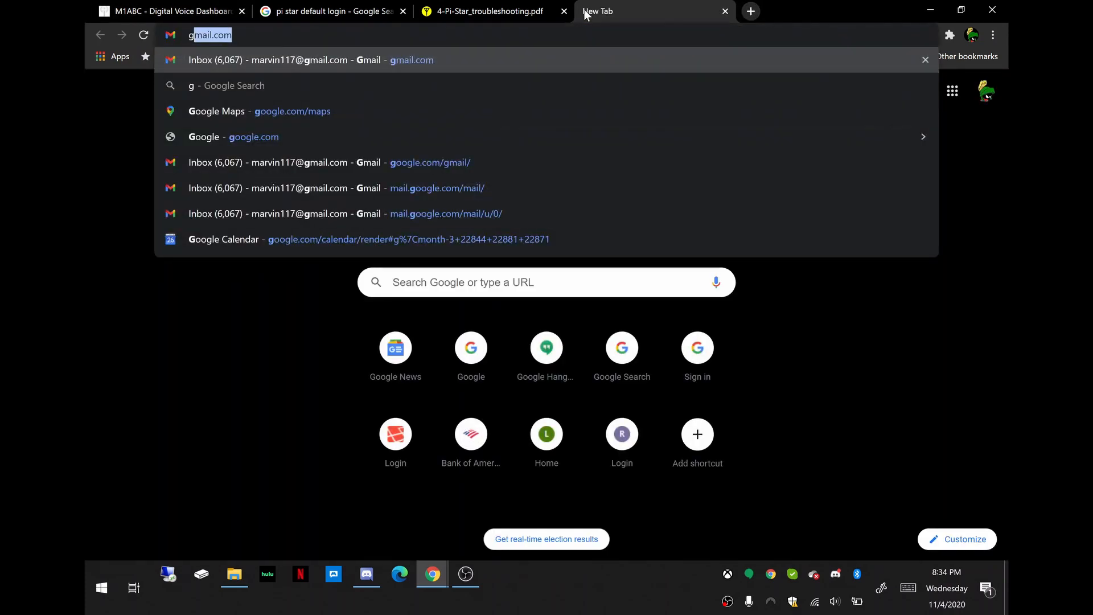
pyautogui.press('Escape')
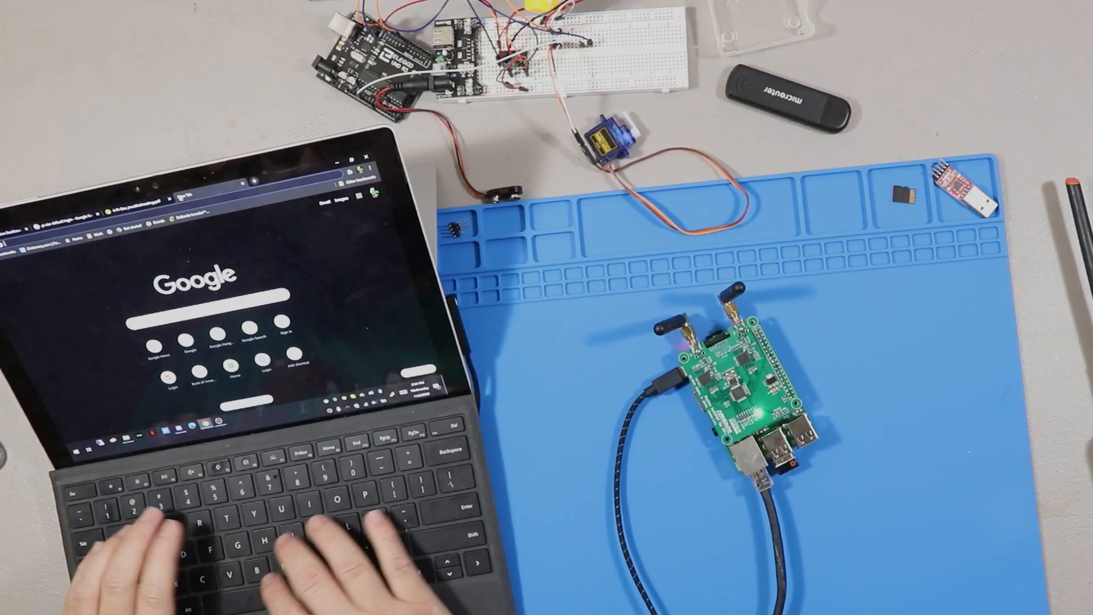
pyautogui.write('grid square ham radio toolup')
pyautogui.press('Return')
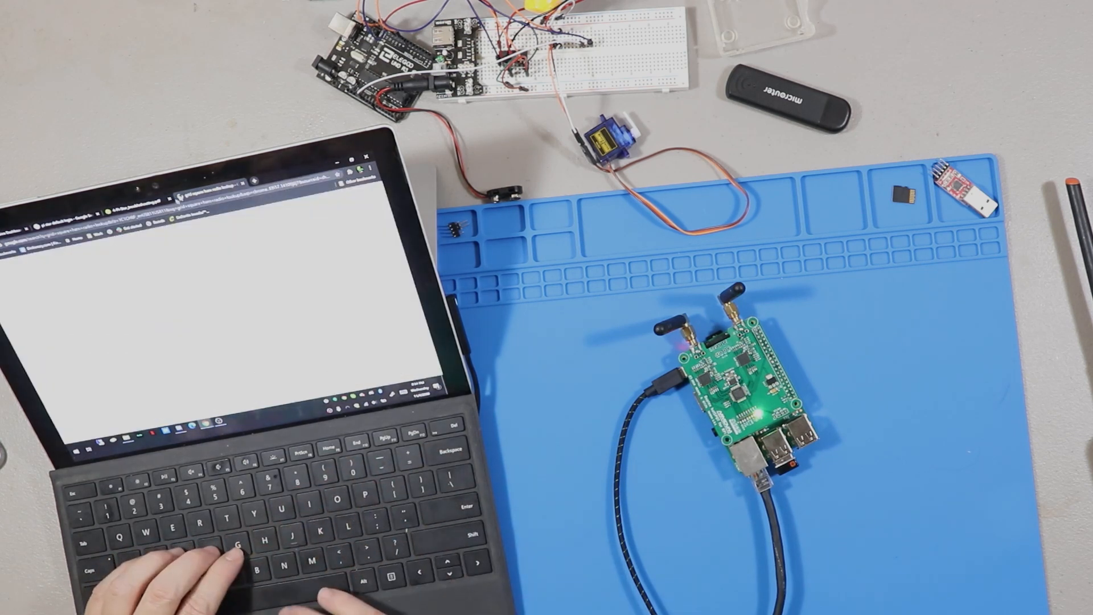
# Open the Amateur Radio Maidenhead Grid Square Locator Map and look up the location by its ZIP code.
pyautogui.click(118, 297)
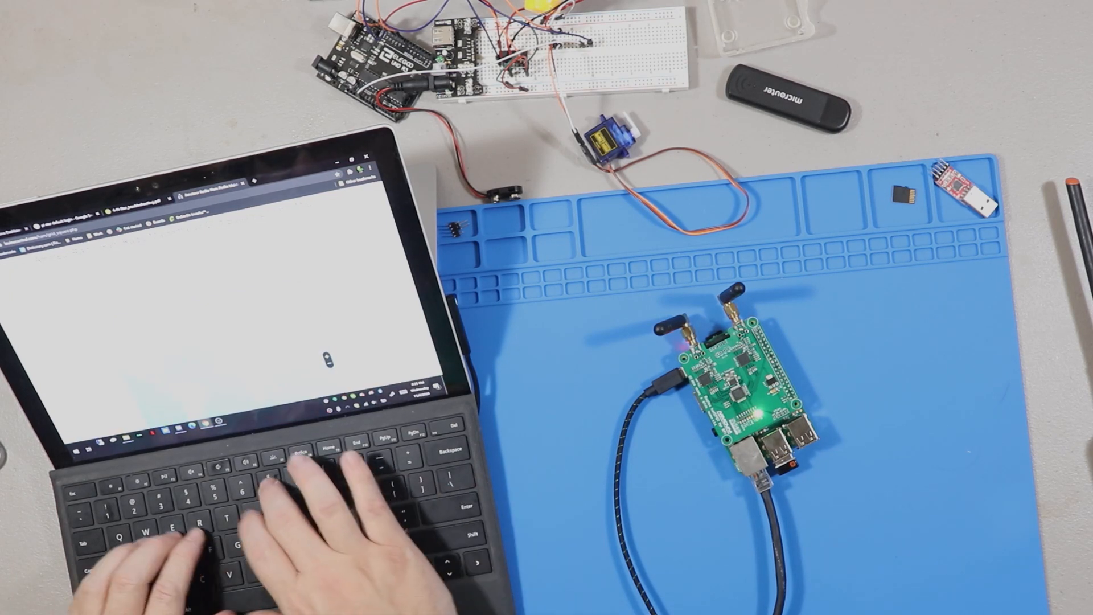
pyautogui.write('76')
pyautogui.write('040')
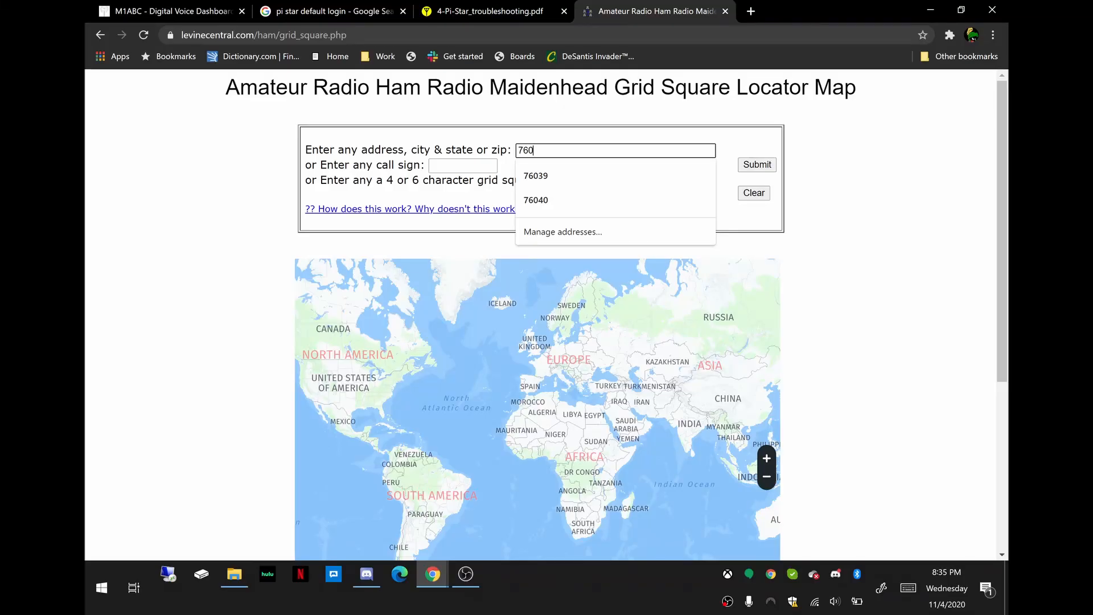
pyautogui.press('Return')
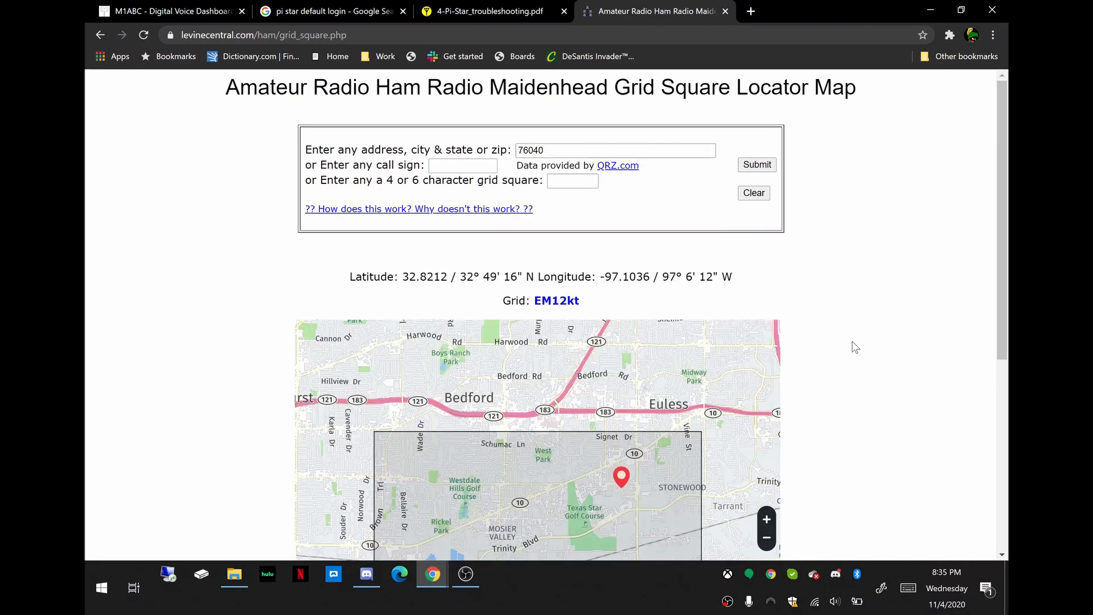
# Examine the locator's map and grid square, and compare its coordinates and grid with the Pi-Star location settings.
pyautogui.scroll(-2, 832, 394)
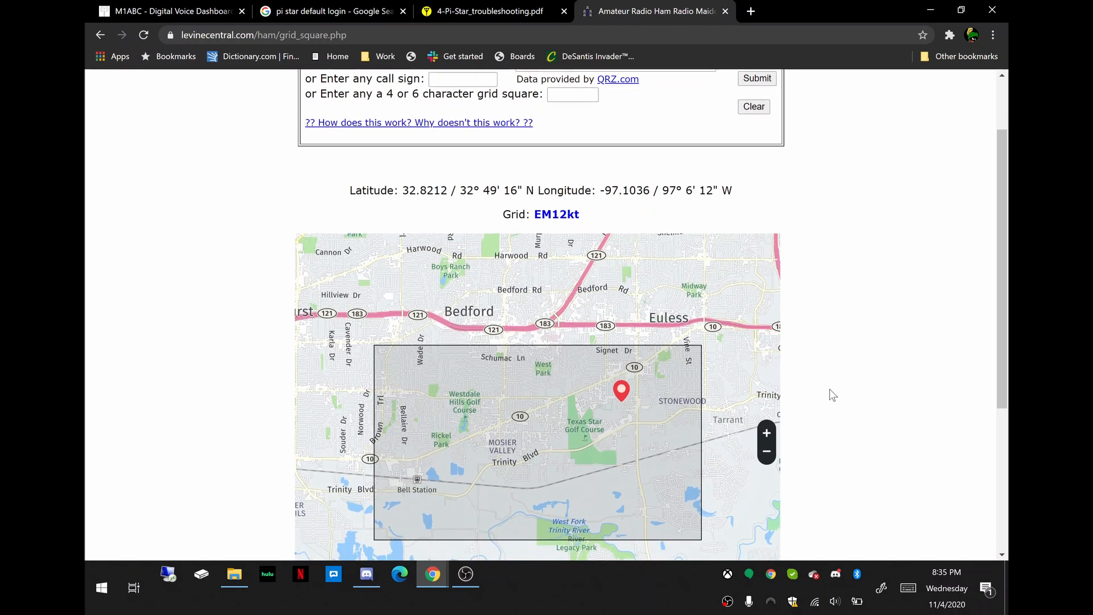
pyautogui.scroll(2, 832, 394)
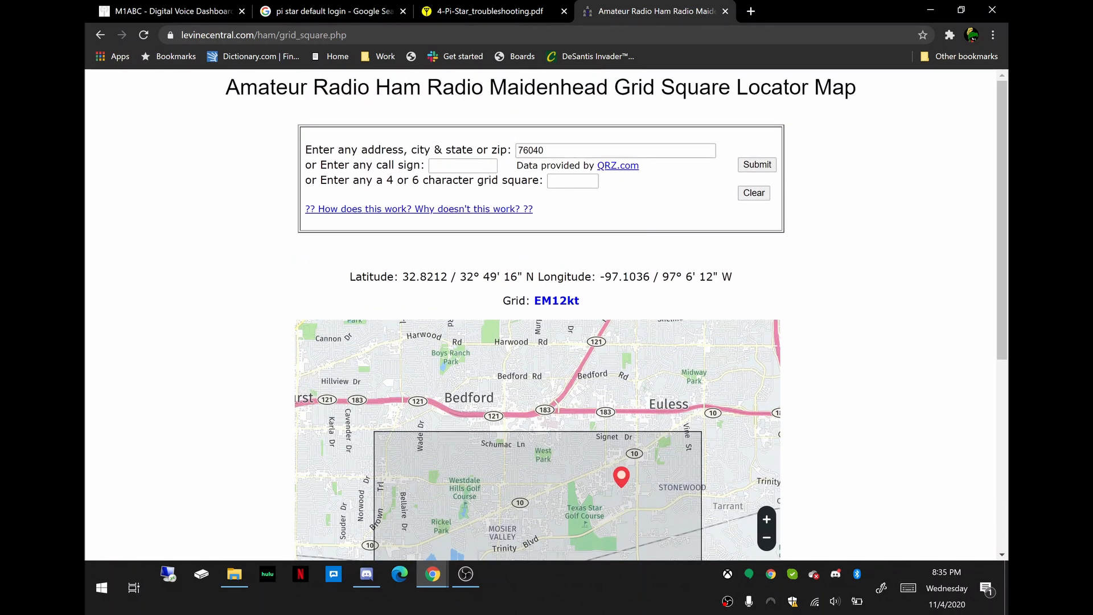
pyautogui.doubleClick(557, 300)
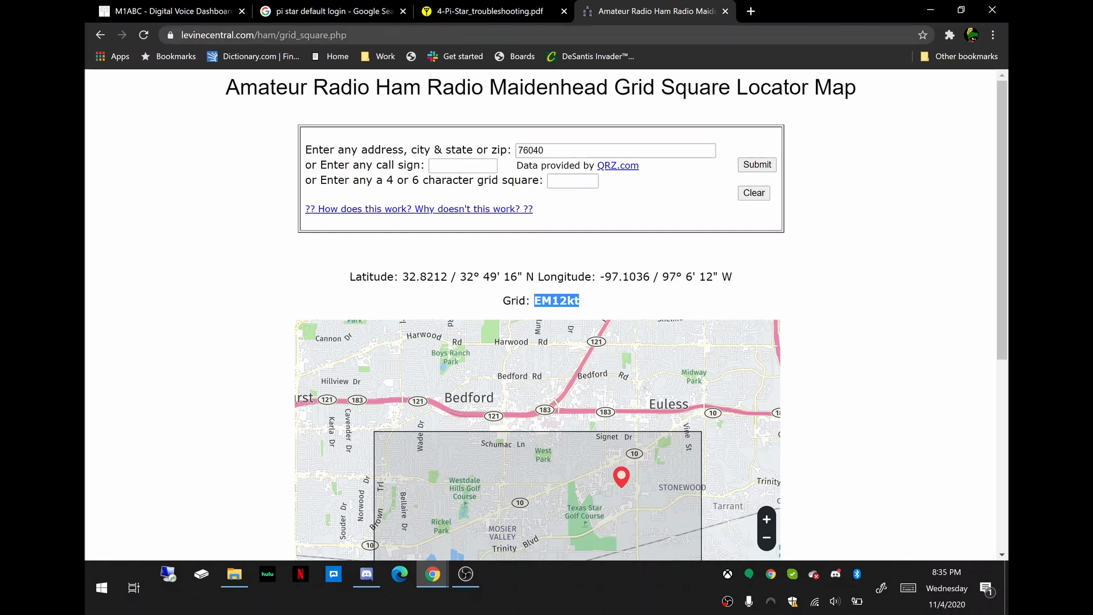
pyautogui.click(197, 10)
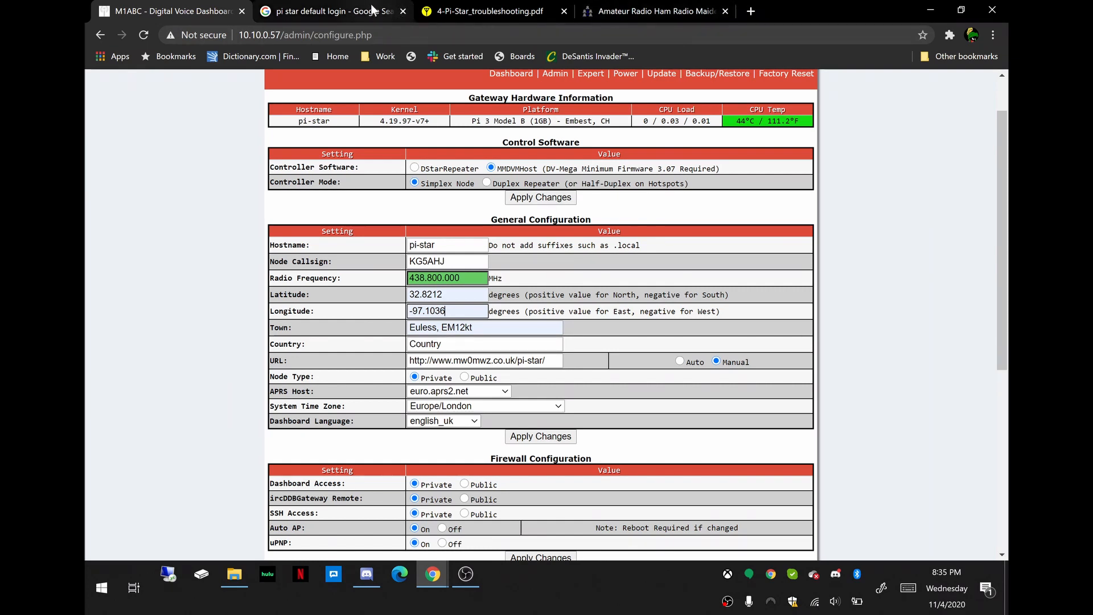
pyautogui.click(630, 8)
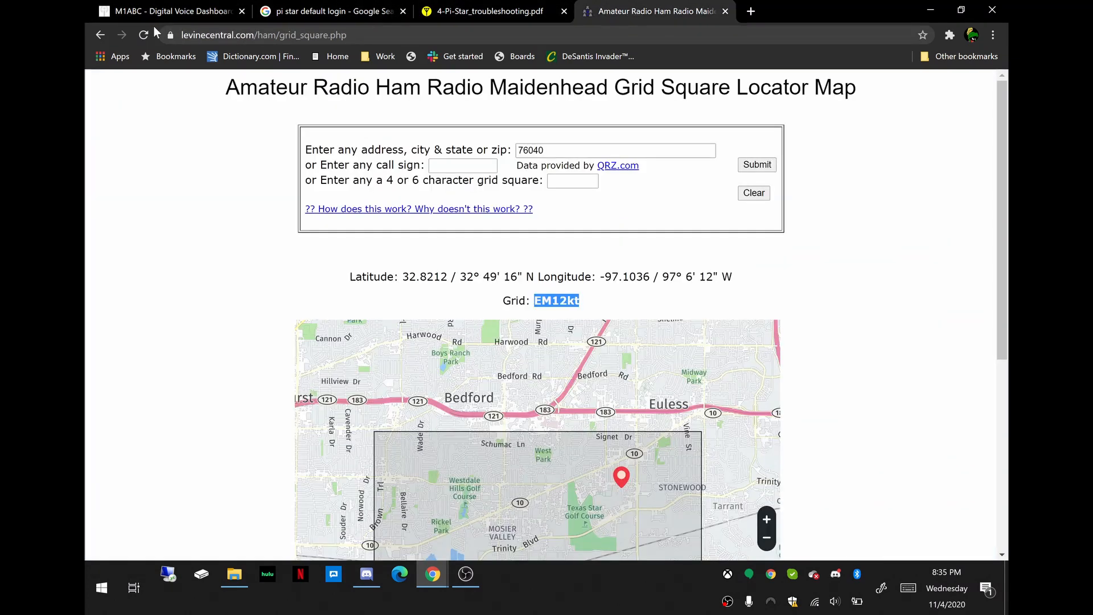
pyautogui.click(170, 11)
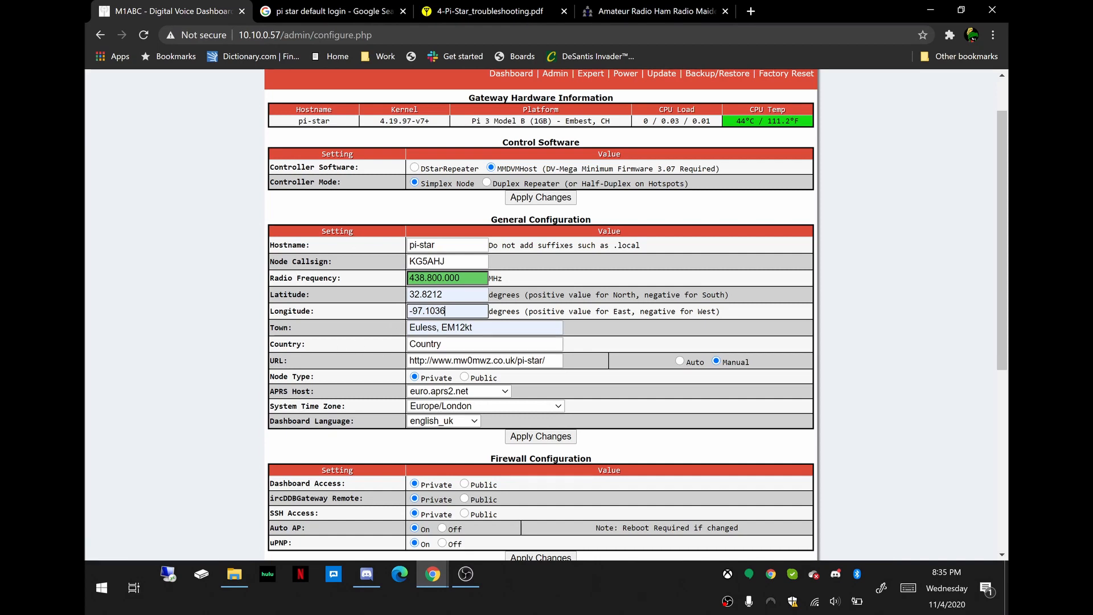
# Change the Town to "Euless TX, EM12kt" and set the Country to USA.
pyautogui.click(437, 328)
pyautogui.write('TX')
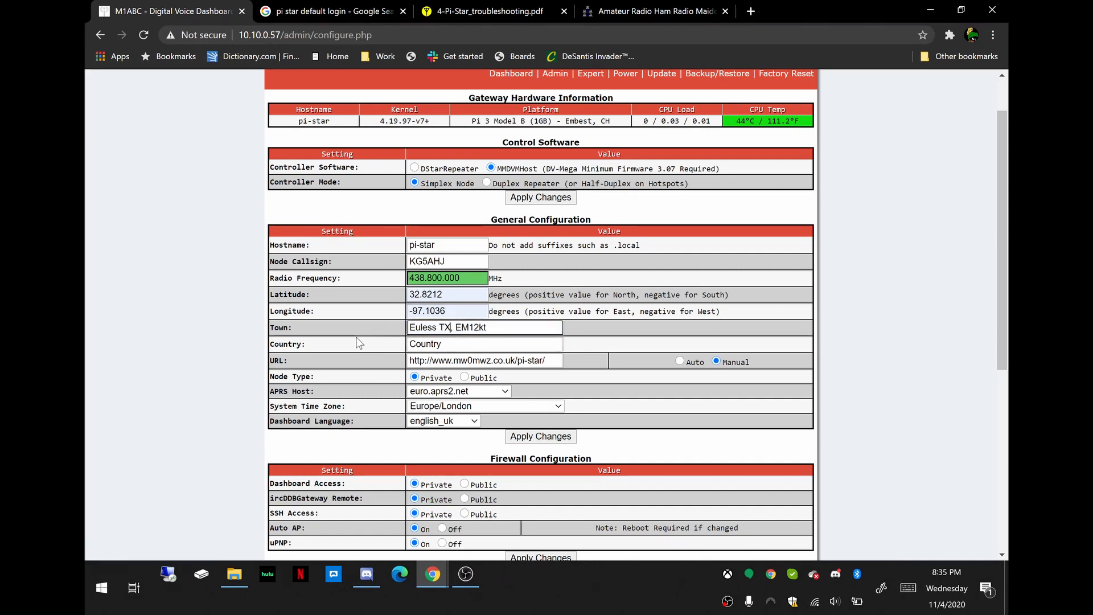
pyautogui.press('Tab')
pyautogui.write('US')
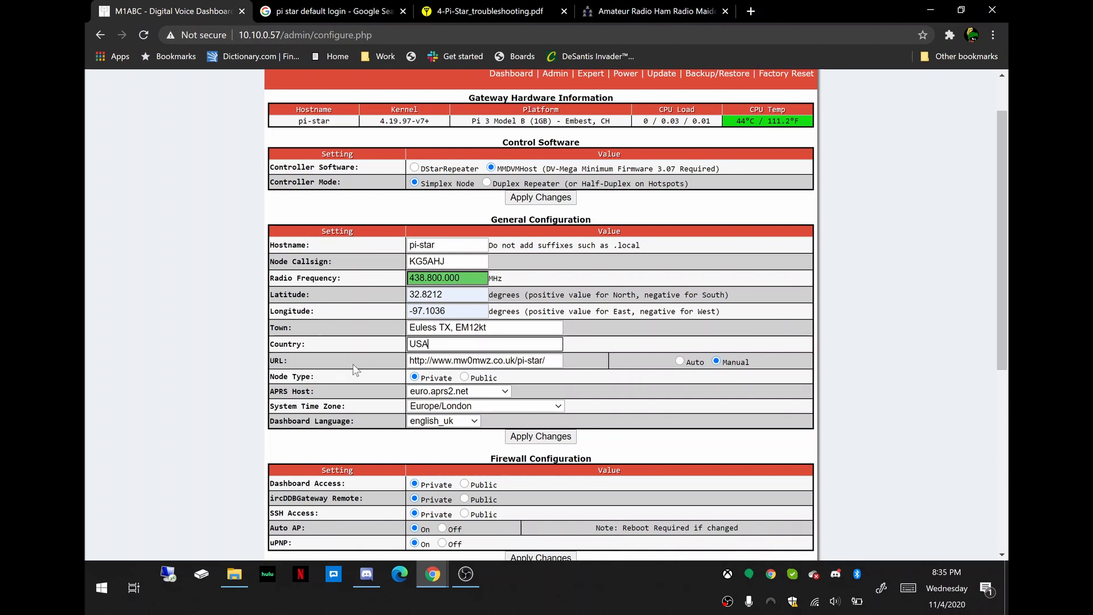
# Set the Node Type to Public in General Configuration.
pyautogui.scroll(-1, 370, 357)
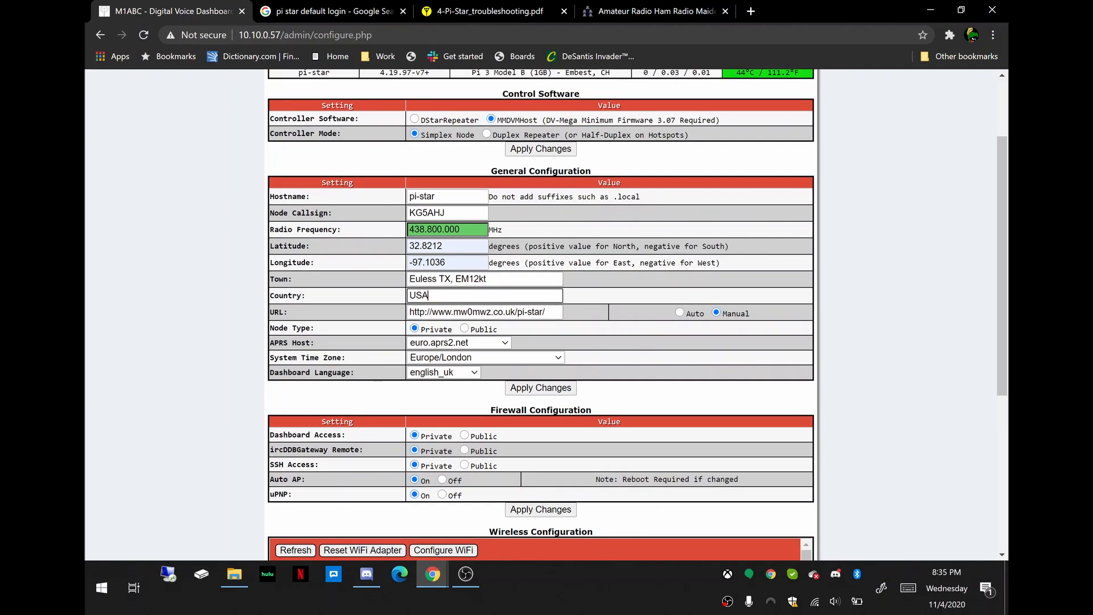
pyautogui.click(464, 328)
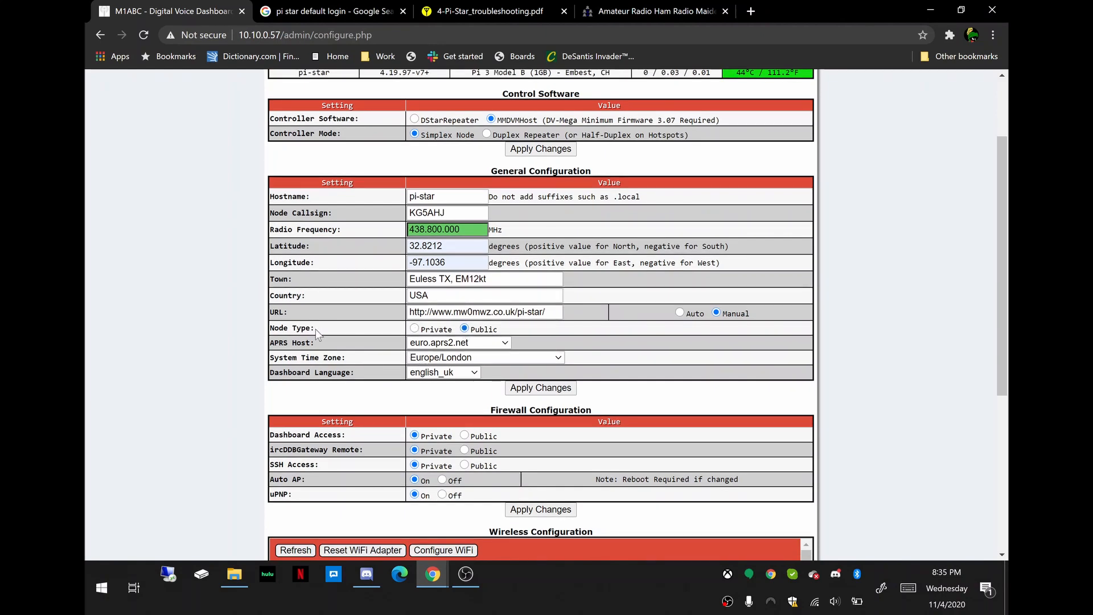
pyautogui.scroll(-1, 317, 334)
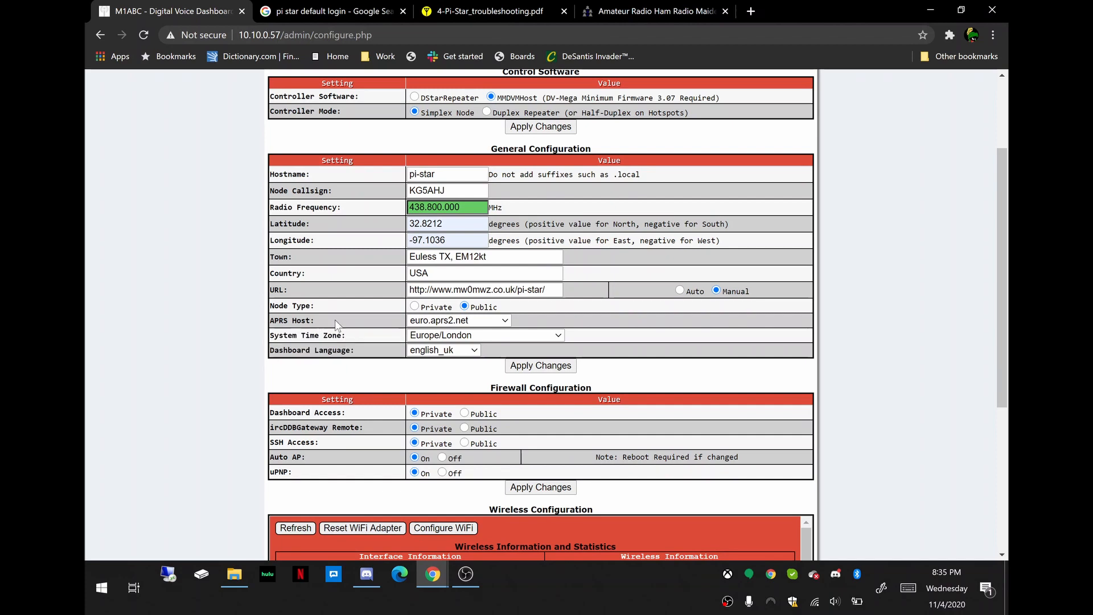
# Set the System Time Zone in General Configuration to America/Chicago.
pyautogui.click(541, 339)
pyautogui.scroll(-15, 517, 246)
pyautogui.scroll(-14, 517, 246)
pyautogui.scroll(20, 517, 246)
pyautogui.scroll(20, 518, 246)
pyautogui.scroll(20, 518, 246)
pyautogui.scroll(20, 518, 246)
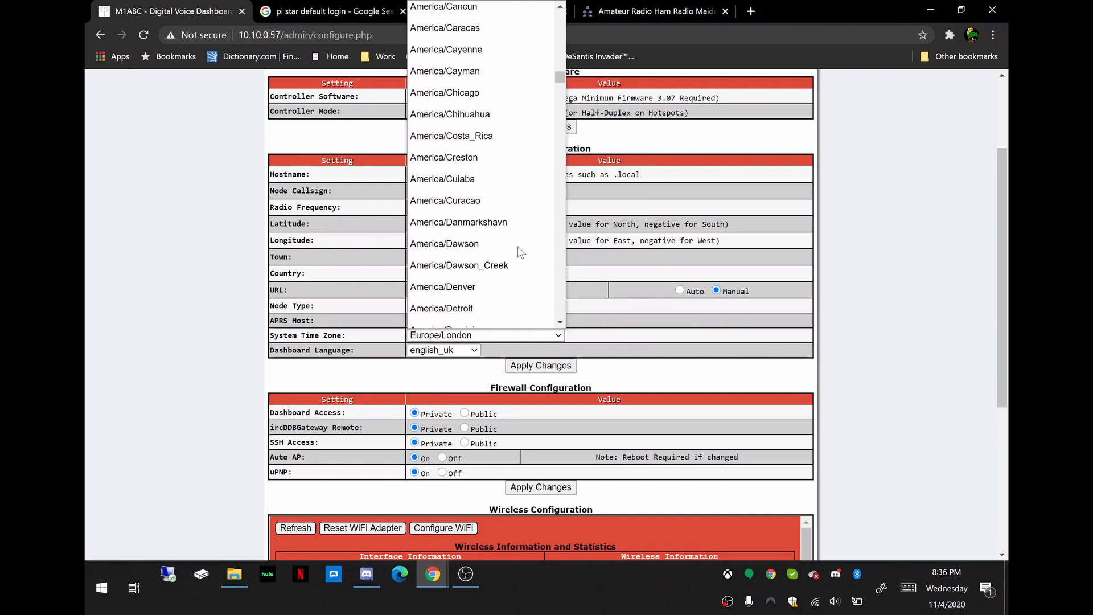
pyautogui.scroll(1, 517, 246)
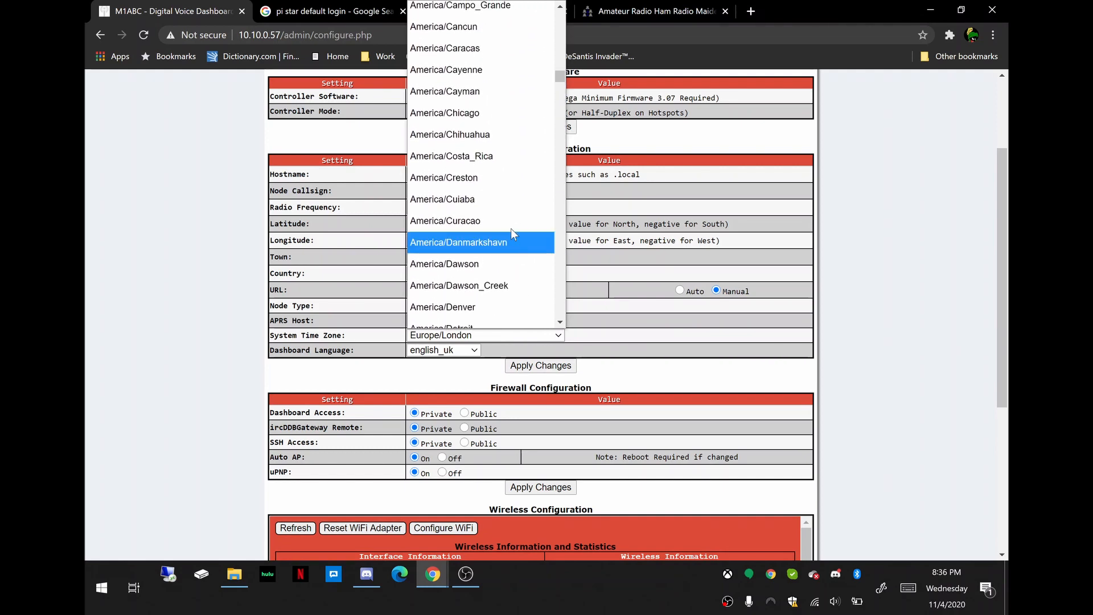
pyautogui.click(463, 112)
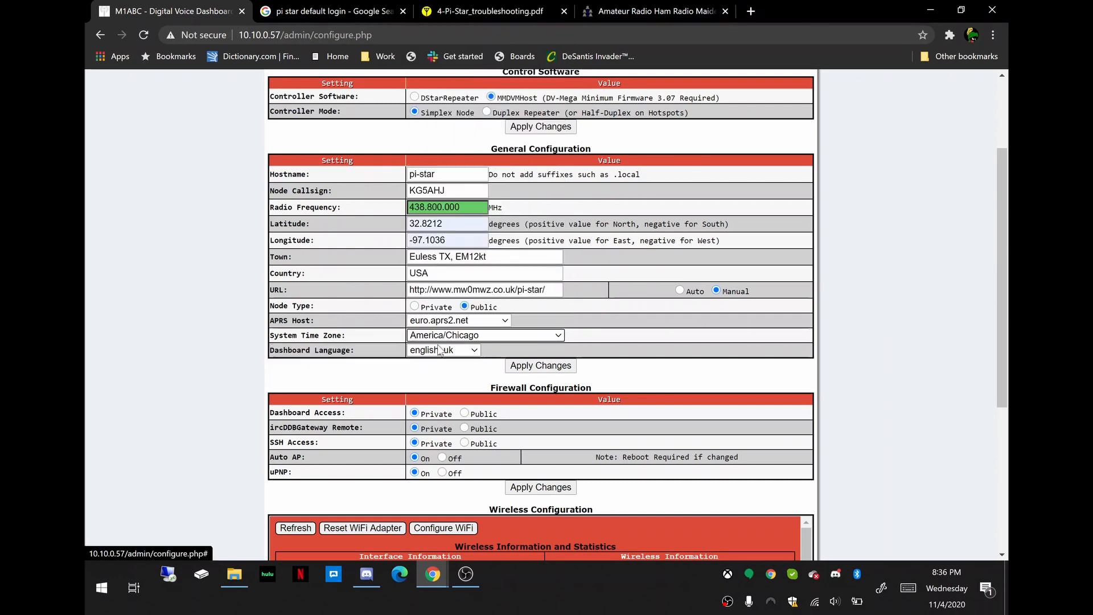
# Set the Dashboard Language to english_us, apply the General Configuration changes and acknowledge the modem selection warning.
pyautogui.click(479, 353)
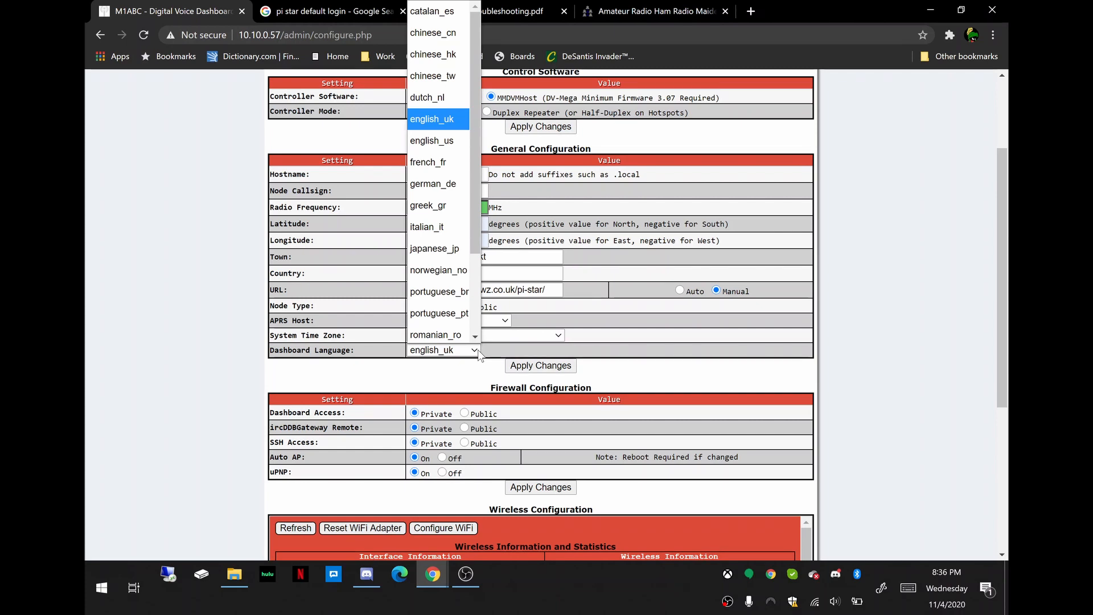
pyautogui.click(442, 143)
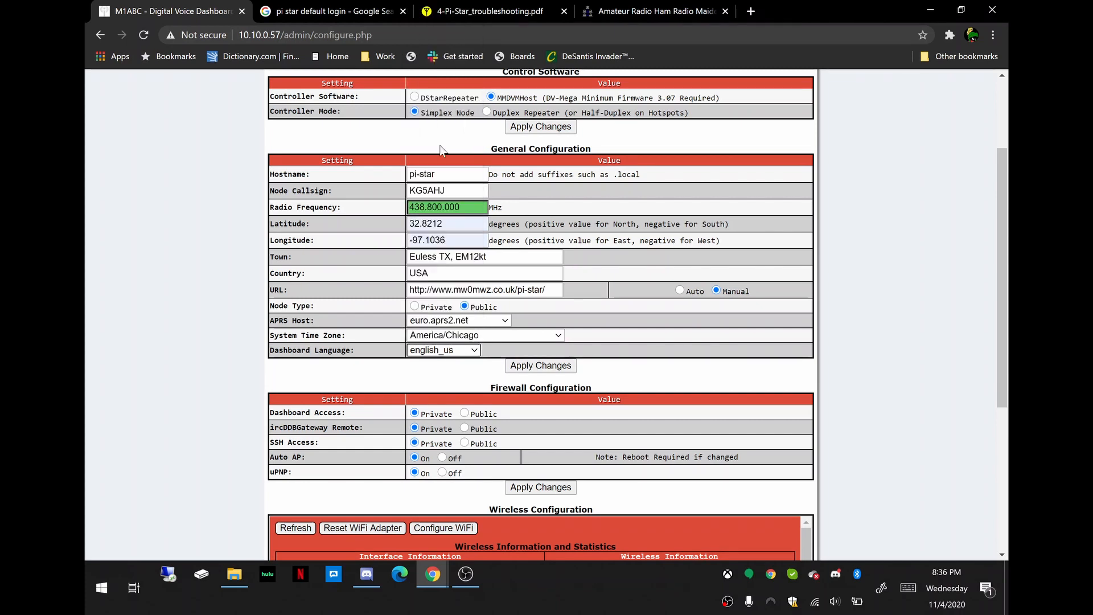
pyautogui.click(540, 367)
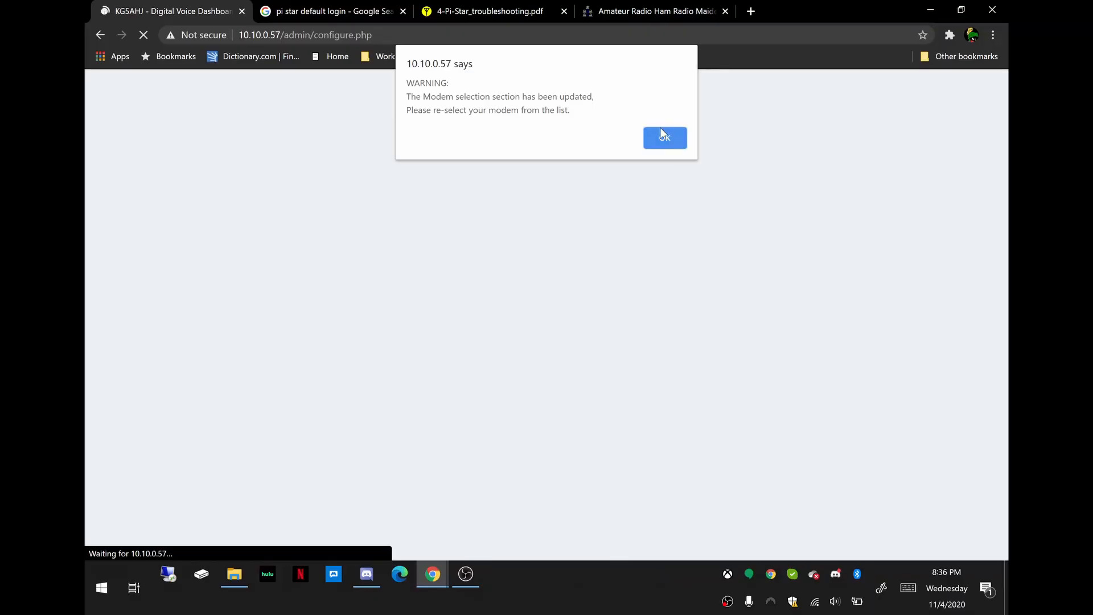
pyautogui.click(661, 136)
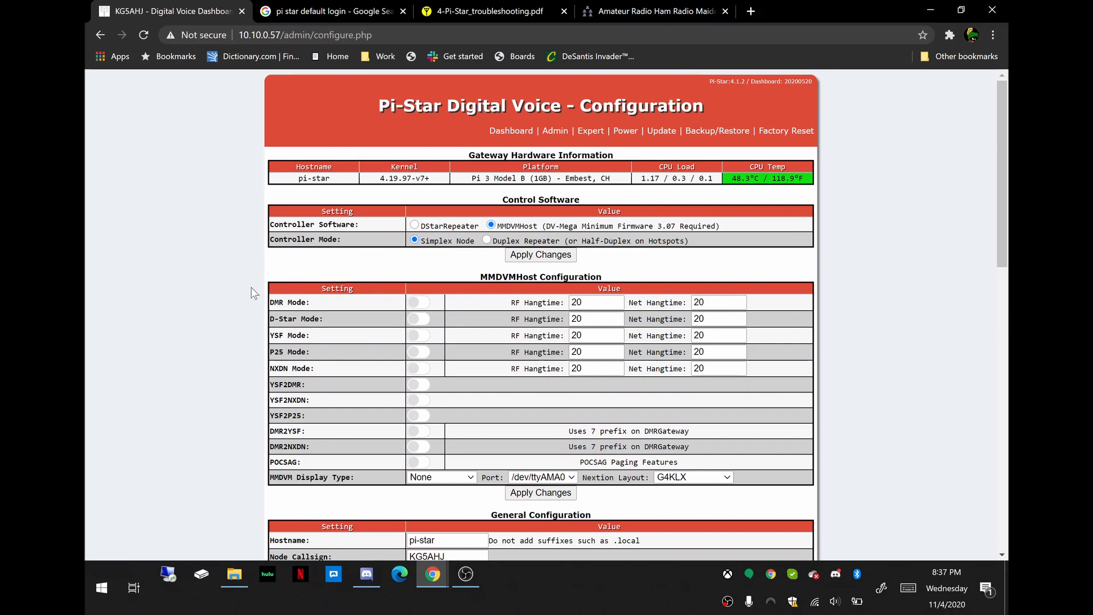
# Check the enabled modes and network status on the Pi-Star dashboard, and return to the configuration page.
pyautogui.scroll(-1, 251, 288)
pyautogui.scroll(1, 251, 285)
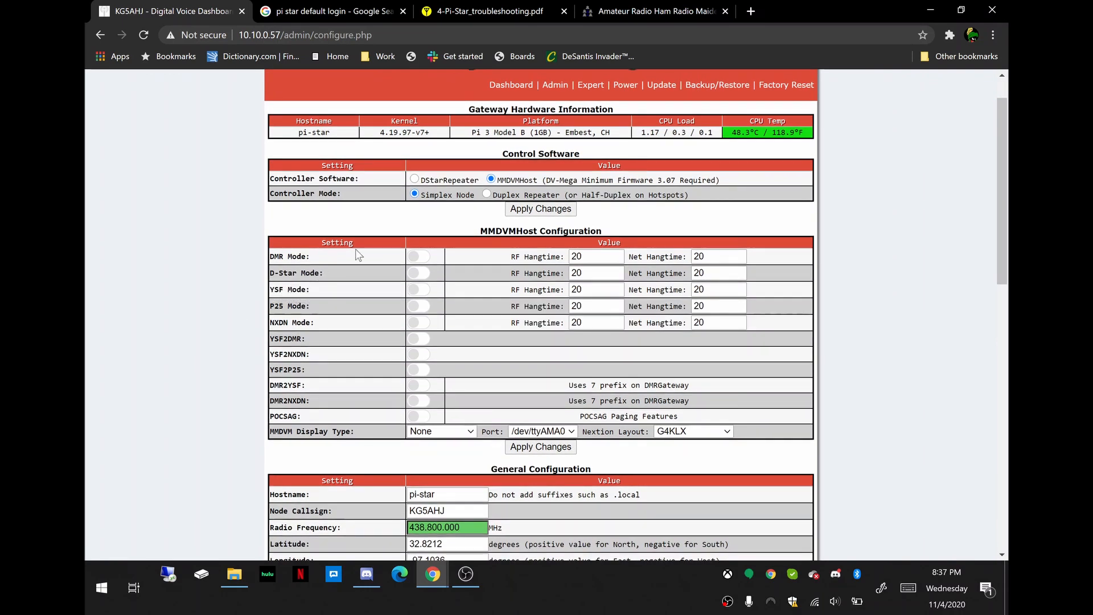
pyautogui.click(513, 86)
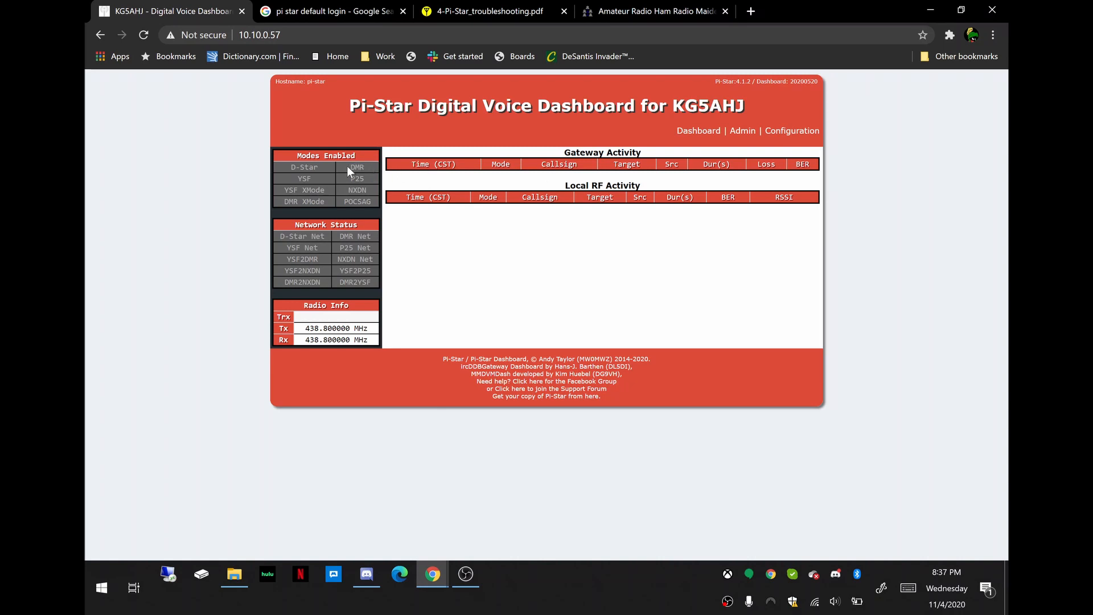
pyautogui.click(696, 134)
pyautogui.click(773, 136)
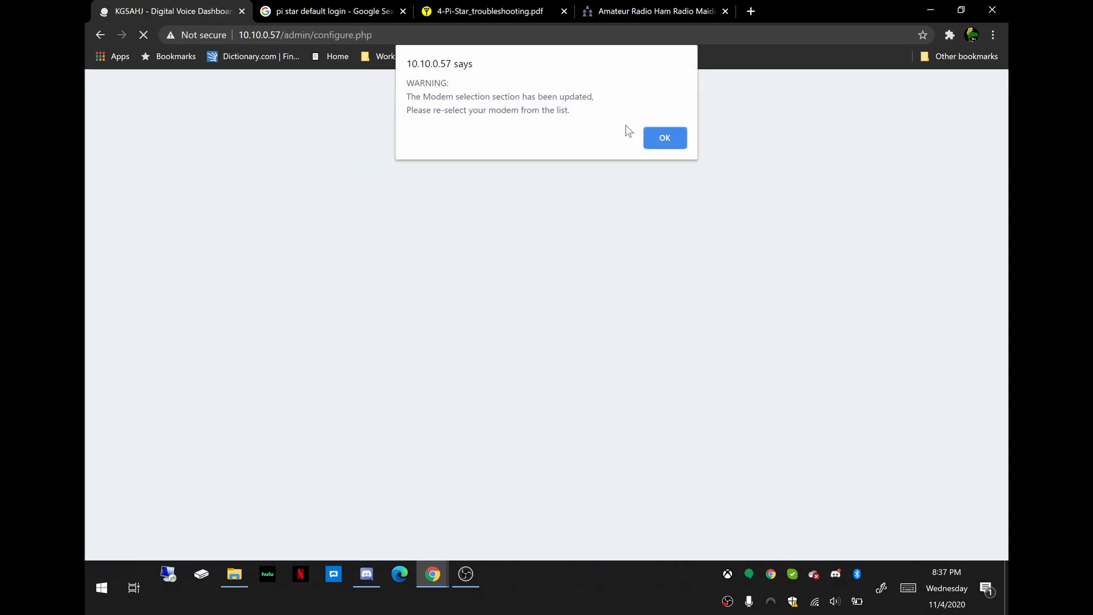
pyautogui.click(664, 137)
# Enable DMR Mode in MMDVMHost Configuration, apply the changes and acknowledge the modem selection warning.
pyautogui.scroll(-2, 283, 313)
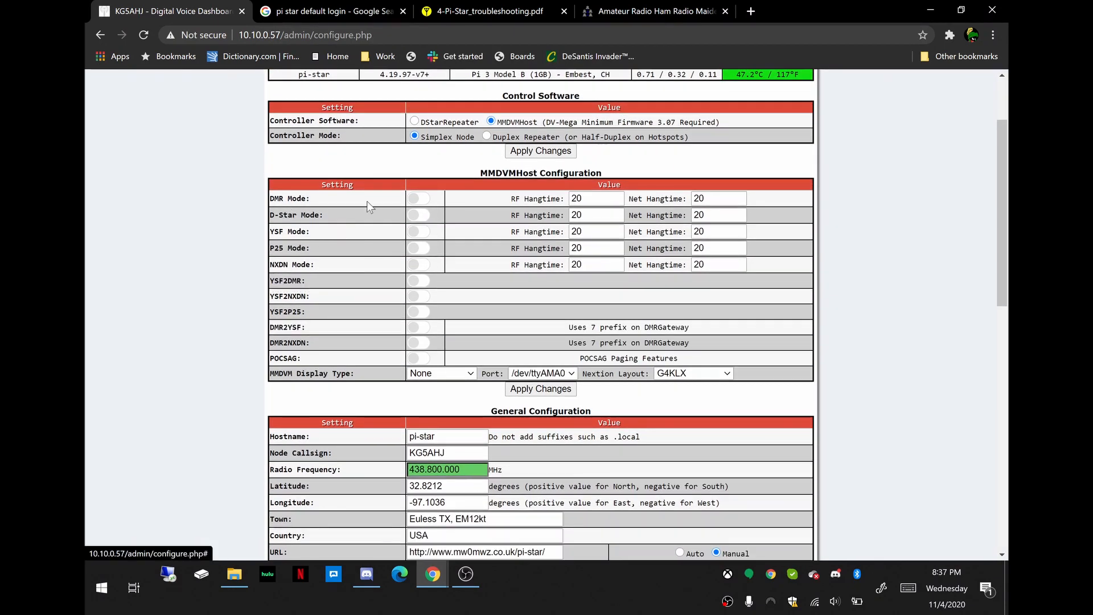
pyautogui.click(419, 199)
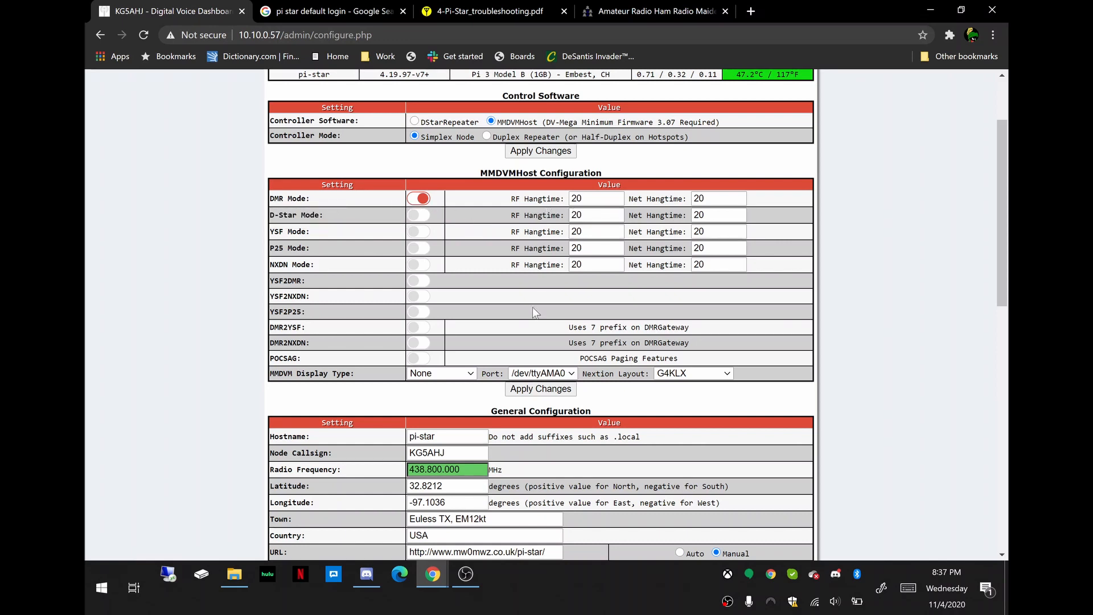
pyautogui.scroll(-1, 532, 306)
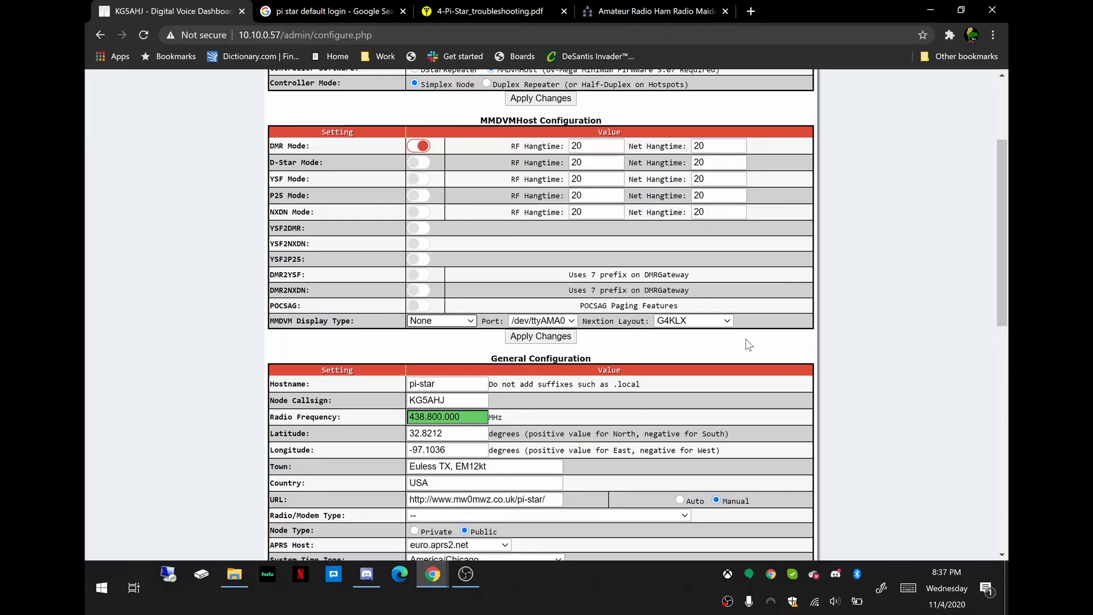
pyautogui.scroll(-1, 654, 348)
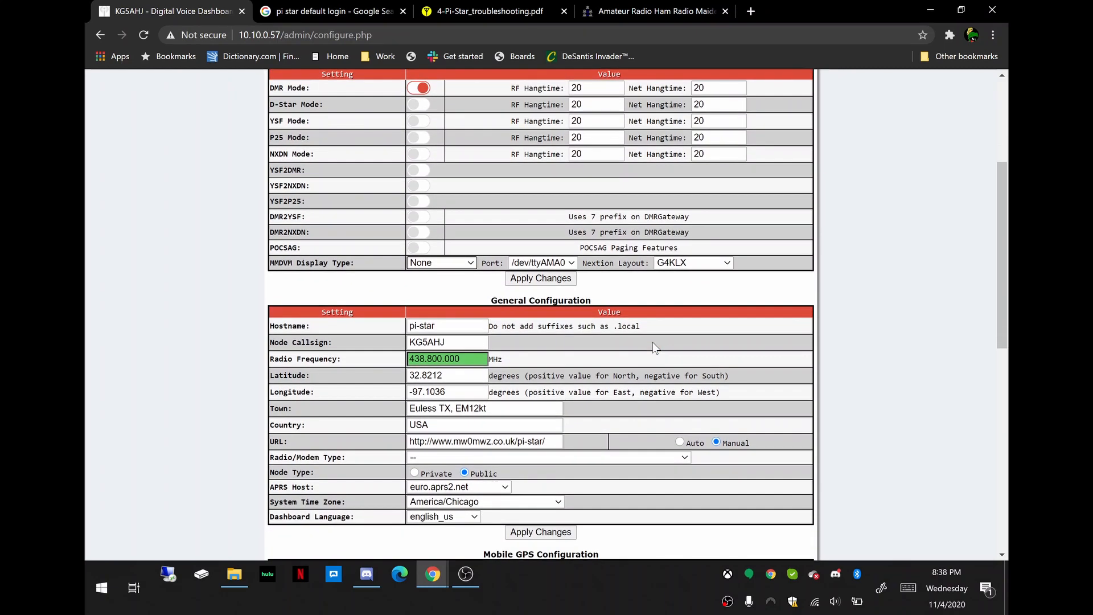
pyautogui.click(535, 279)
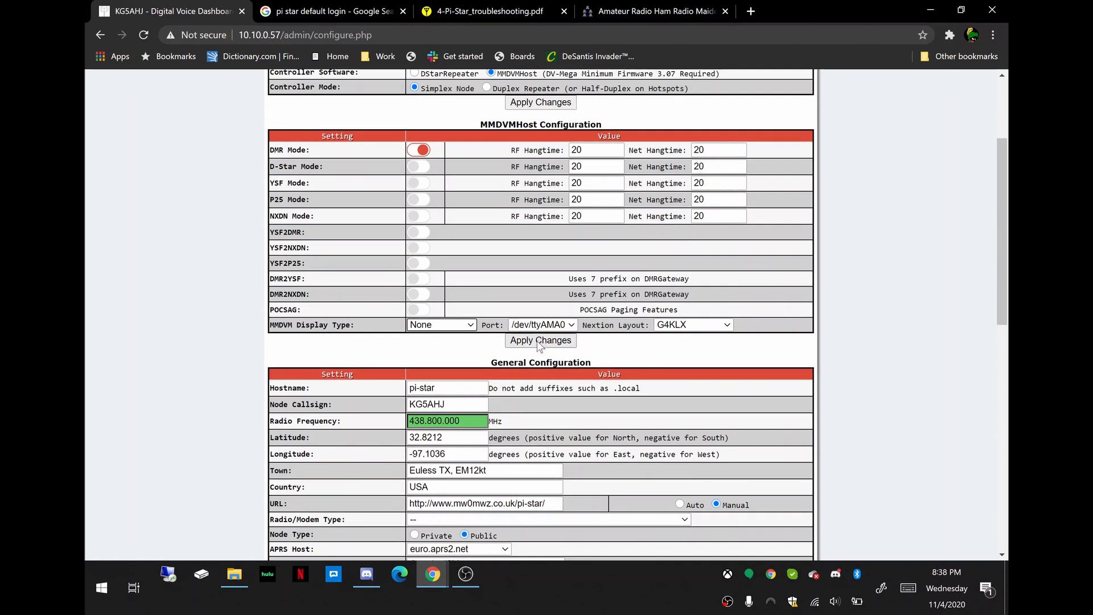
pyautogui.click(539, 341)
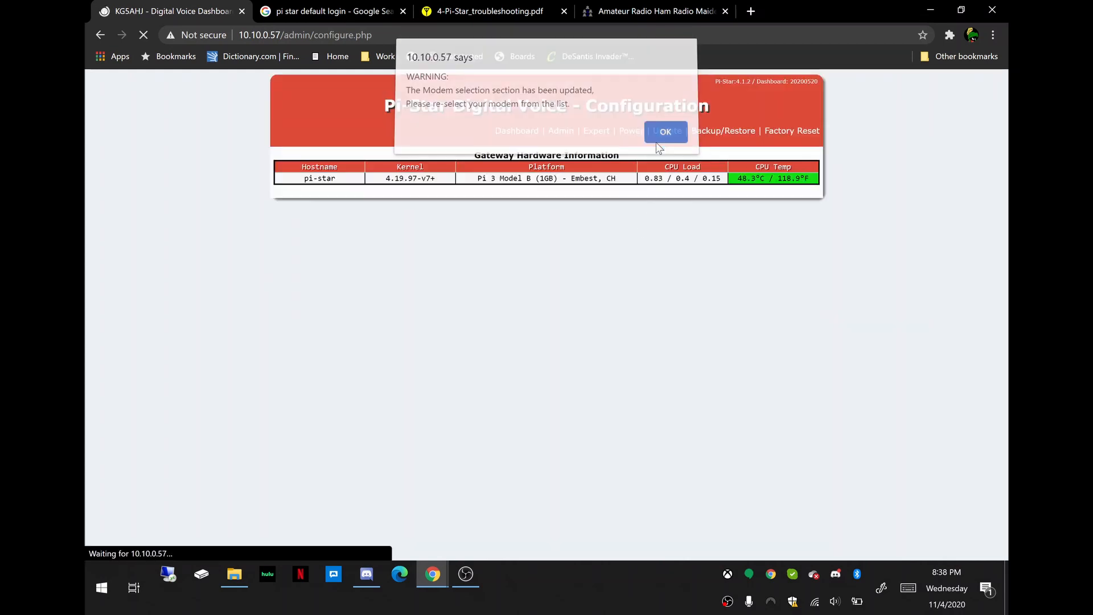
pyautogui.click(660, 137)
# Set the DMR Master in DMR Configuration to BM_United_States_3102.
pyautogui.scroll(-3, 659, 285)
pyautogui.scroll(-3, 630, 344)
pyautogui.scroll(-3, 629, 341)
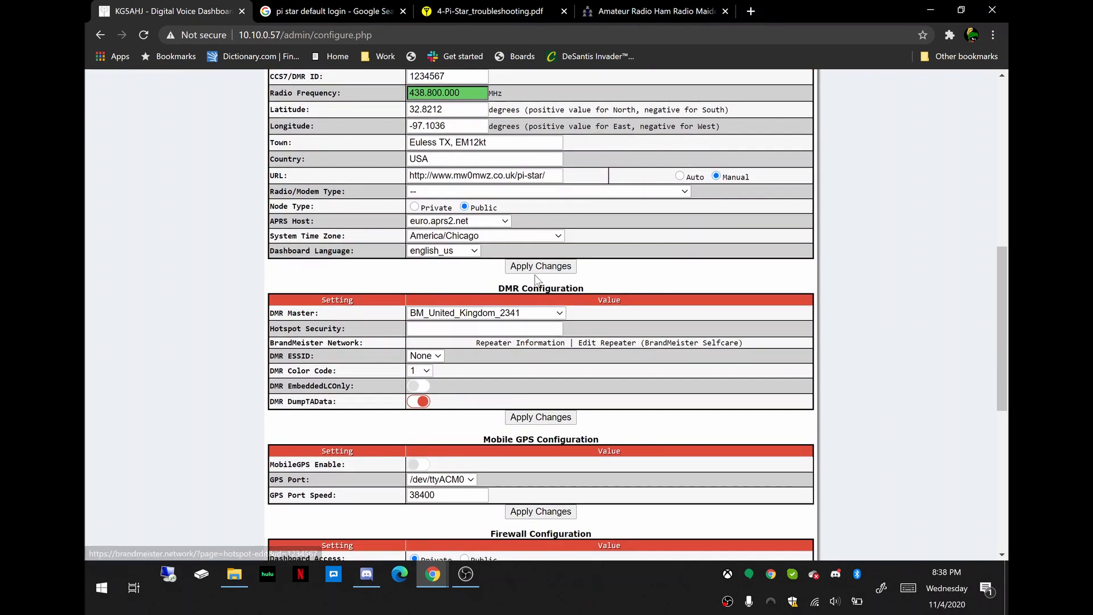
pyautogui.moveTo(295, 319)
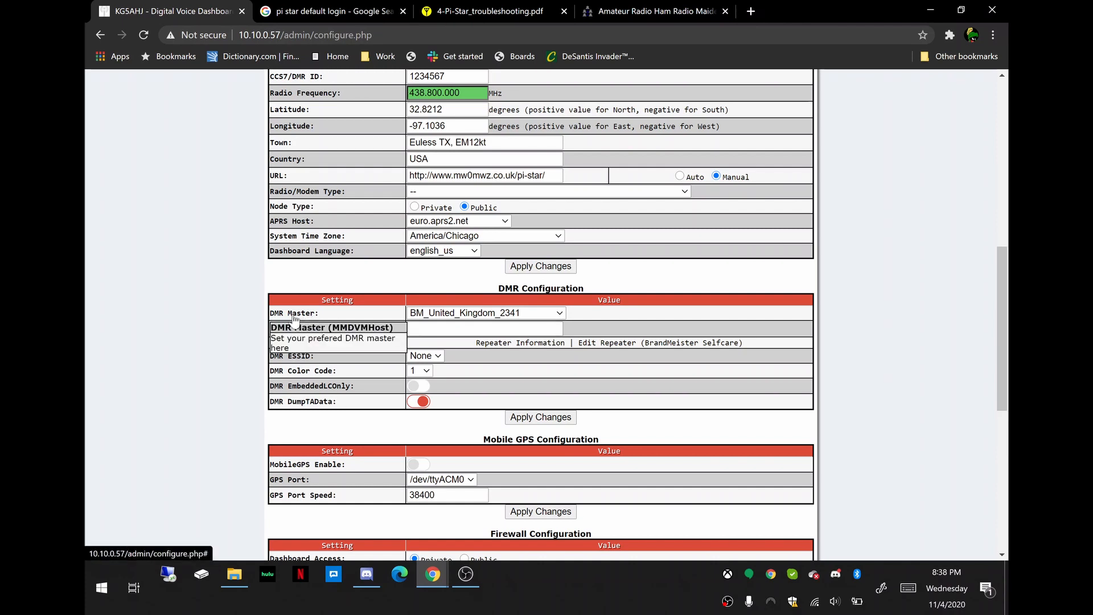
pyautogui.click(526, 318)
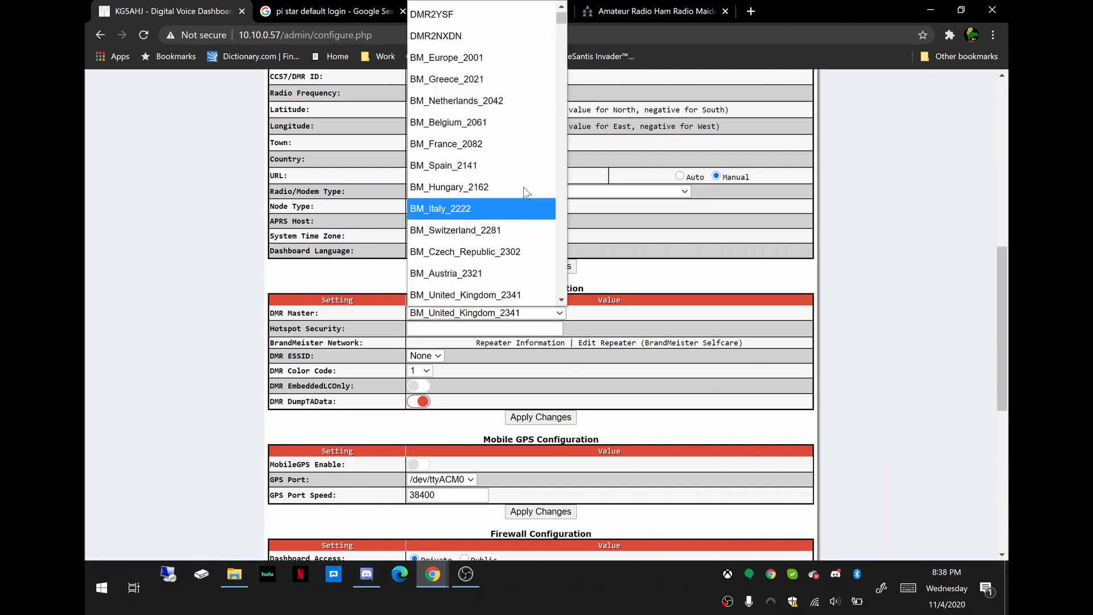
pyautogui.scroll(-5, 517, 155)
pyautogui.scroll(-10, 520, 159)
pyautogui.scroll(-5, 519, 161)
pyautogui.scroll(10, 519, 160)
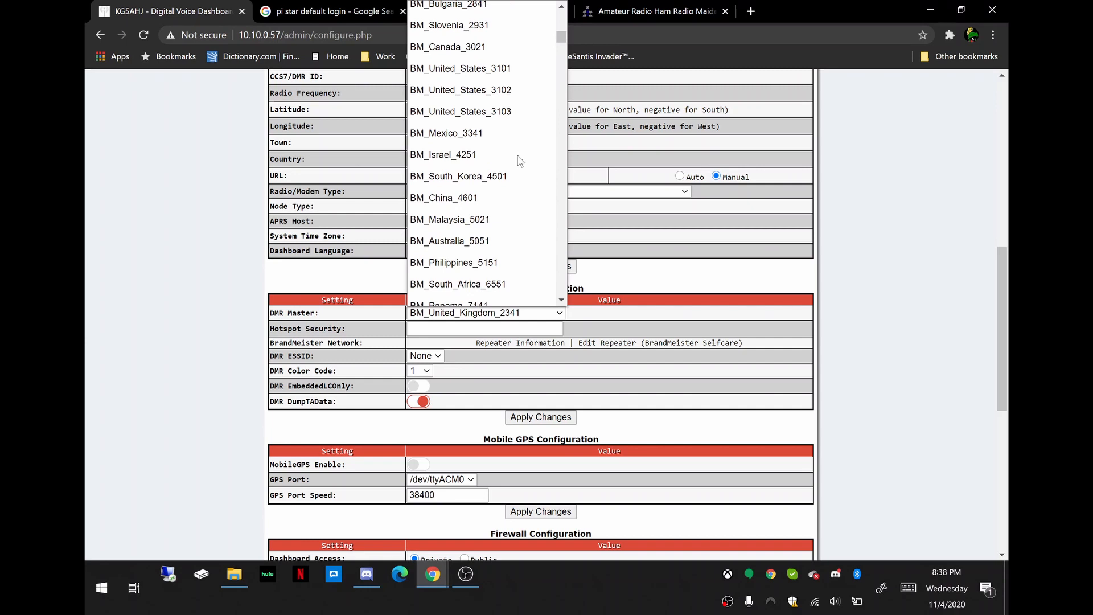
pyautogui.click(458, 98)
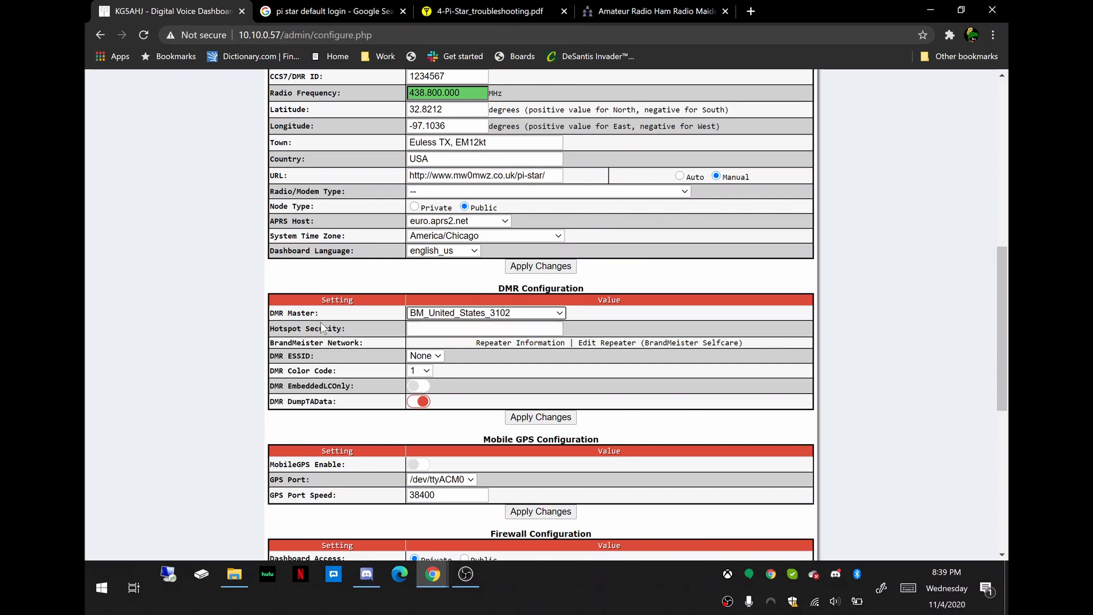
# Examine the DMR ESSID choices and review the general, DMR, mobile GPS, firewall and wireless settings.
pyautogui.click(439, 355)
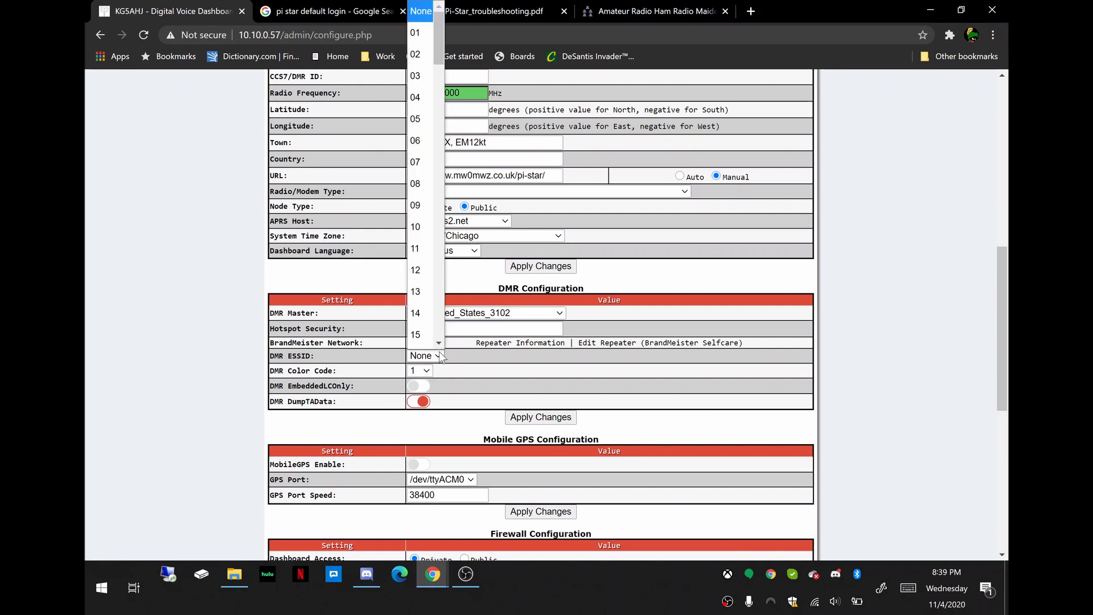
pyautogui.click(439, 355)
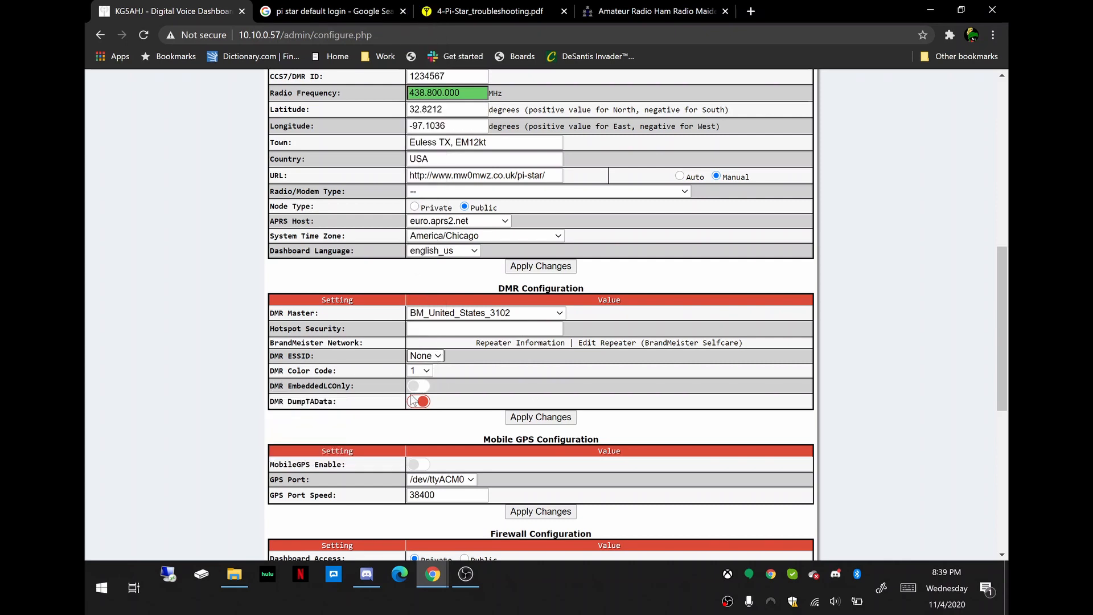
pyautogui.scroll(3, 484, 371)
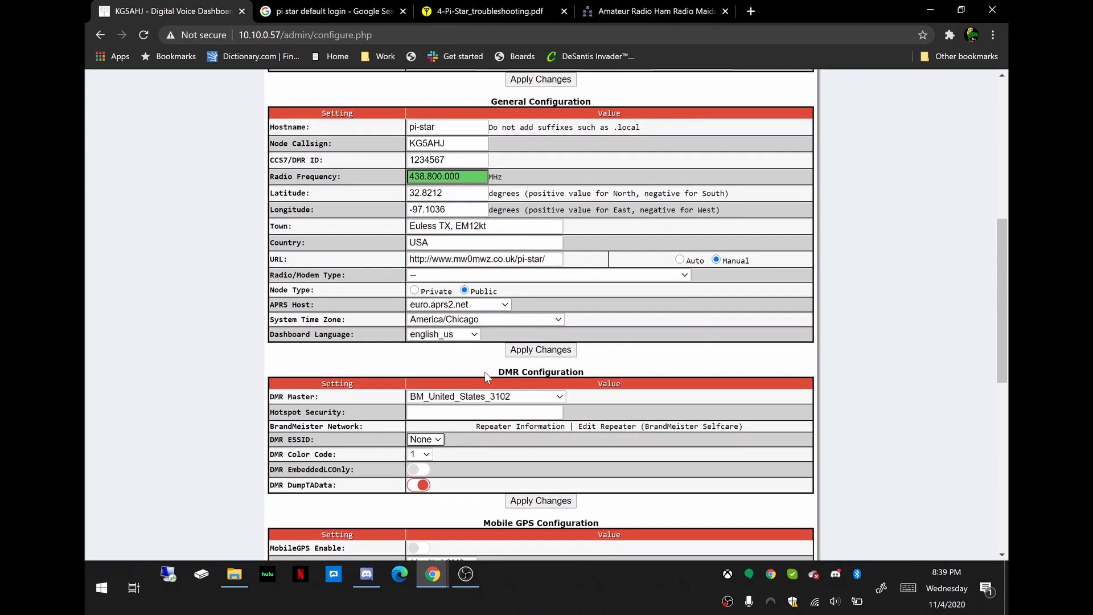
pyautogui.scroll(1, 488, 378)
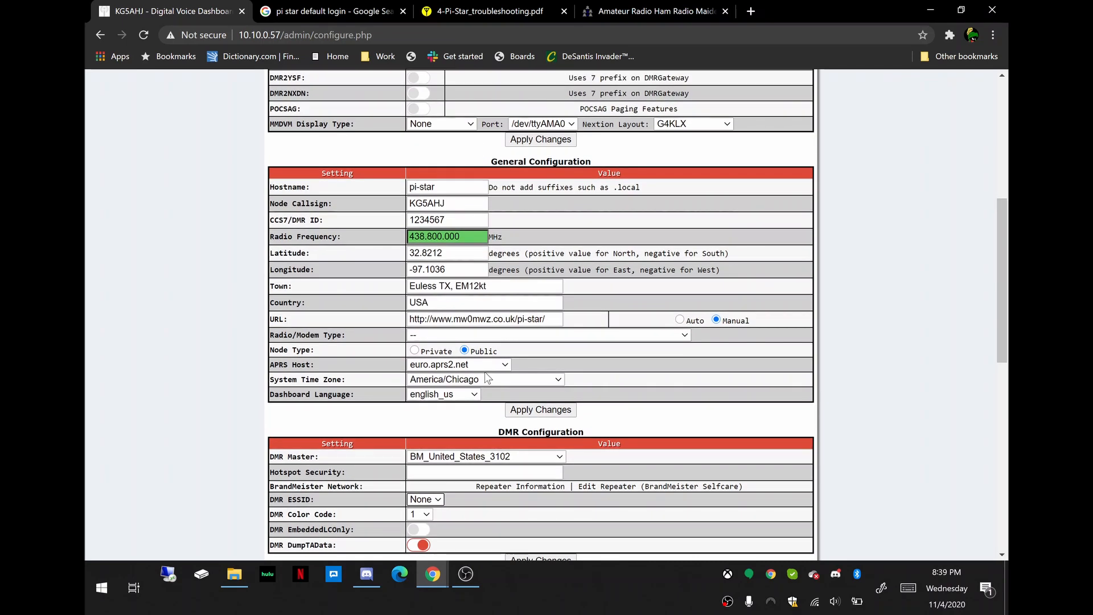
pyautogui.scroll(-3, 493, 378)
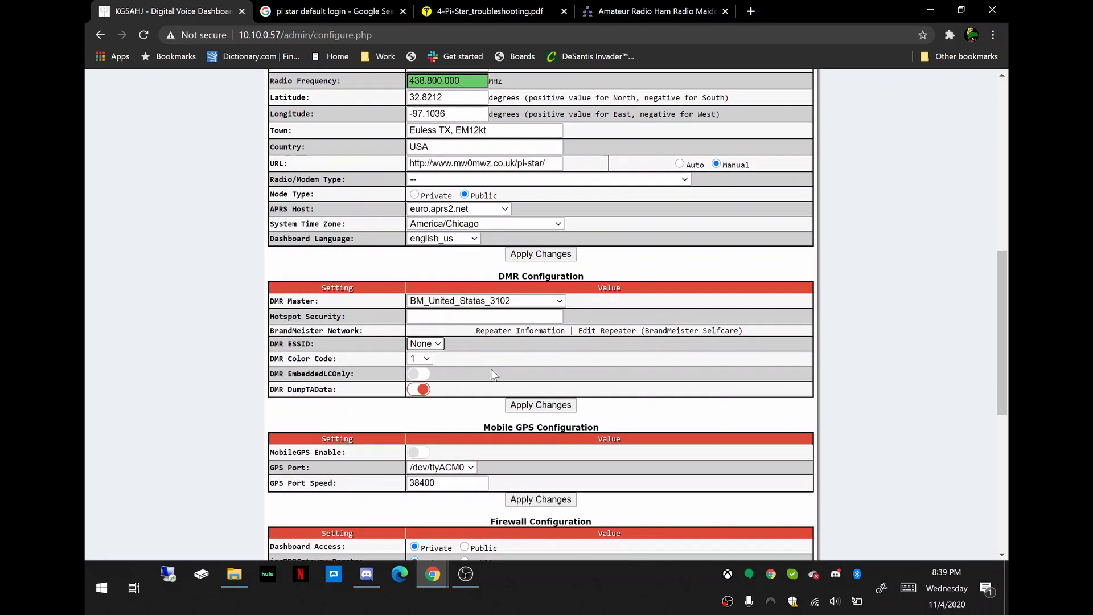
pyautogui.scroll(1, 493, 374)
pyautogui.scroll(-1, 464, 369)
pyautogui.scroll(-1, 464, 366)
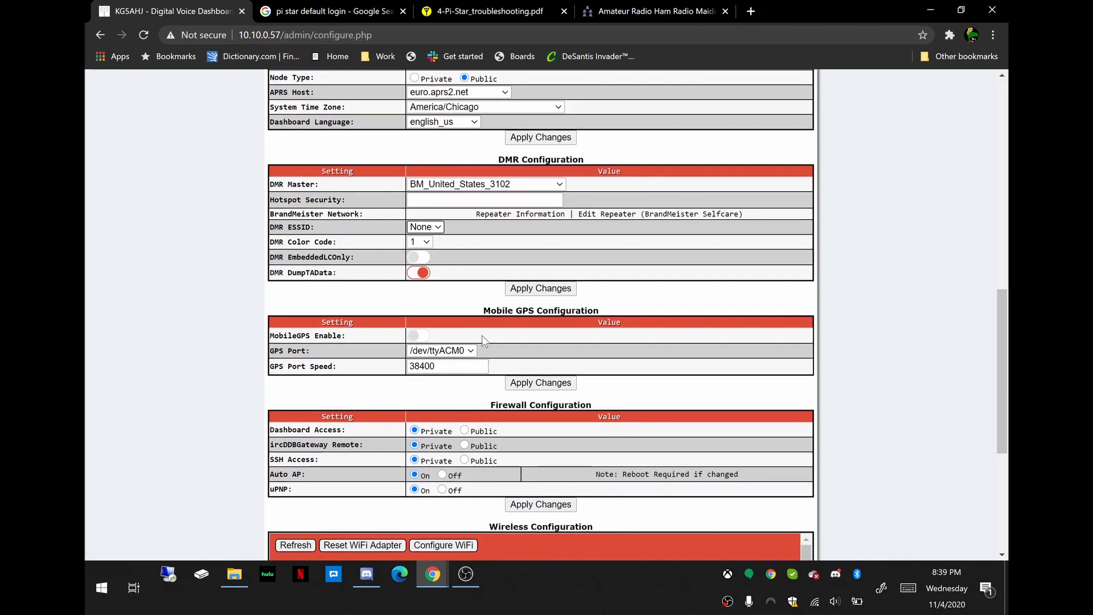
pyautogui.scroll(-2, 477, 397)
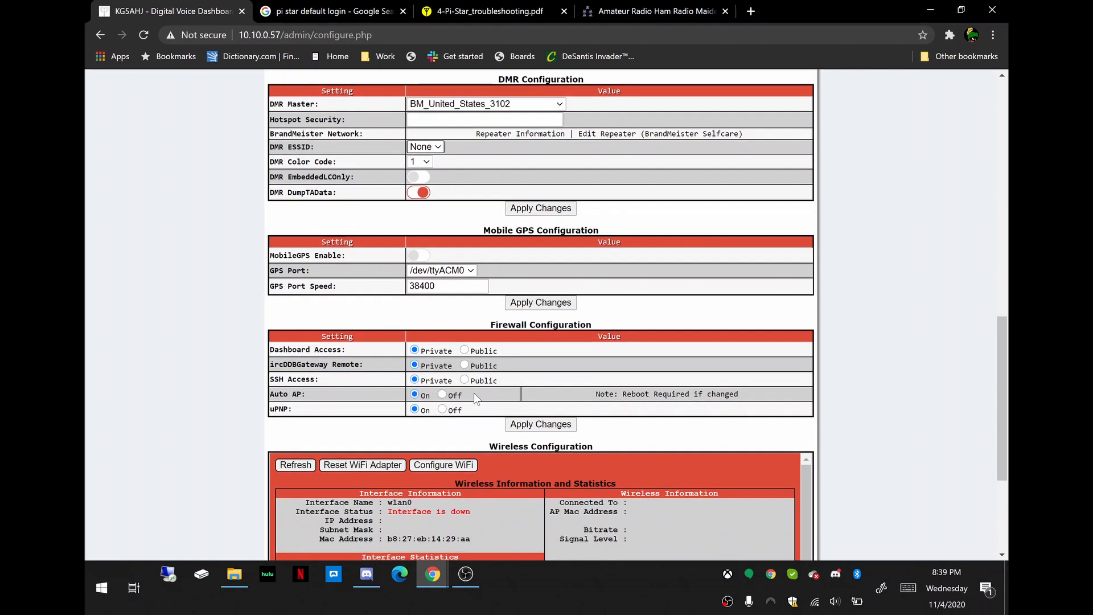
pyautogui.scroll(-1, 473, 396)
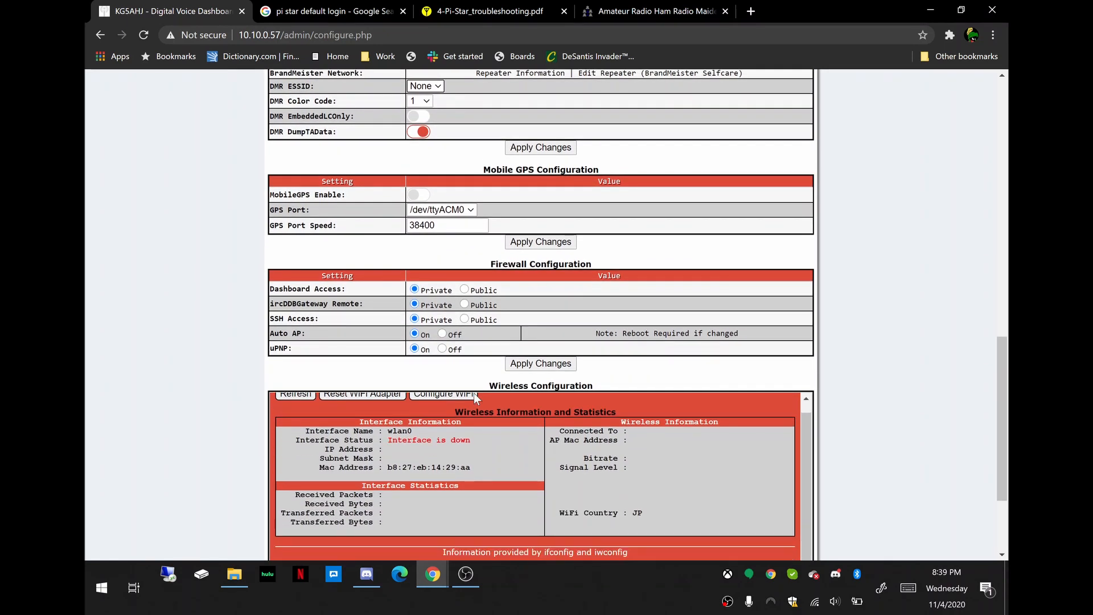
pyautogui.scroll(-3, 177, 456)
pyautogui.scroll(4, 177, 455)
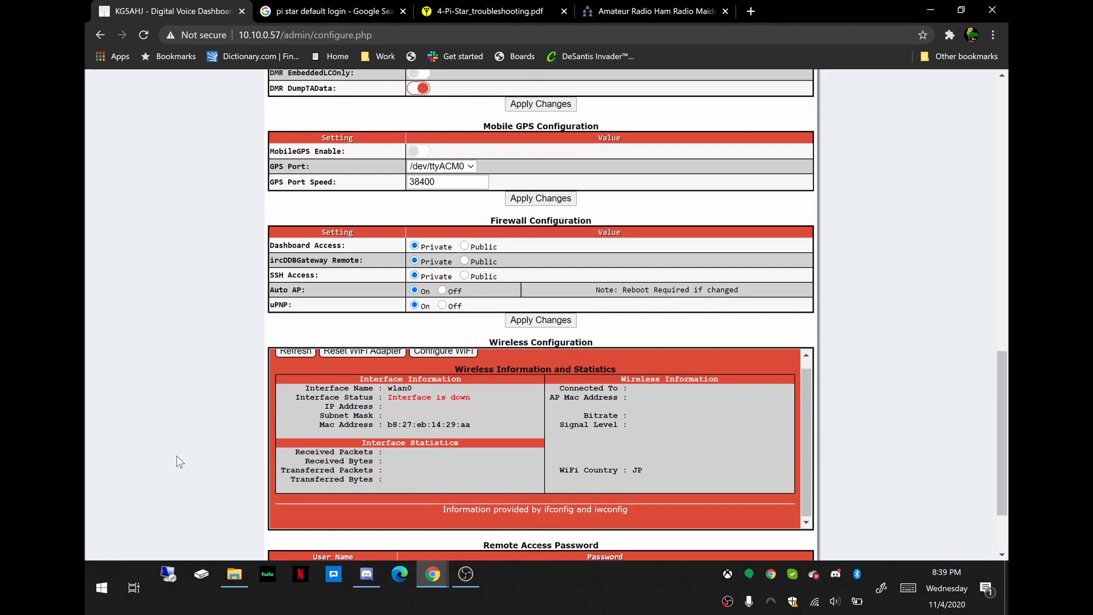
# Recheck the general and DMR settings, and apply the DMR Configuration changes.
pyautogui.scroll(3, 177, 456)
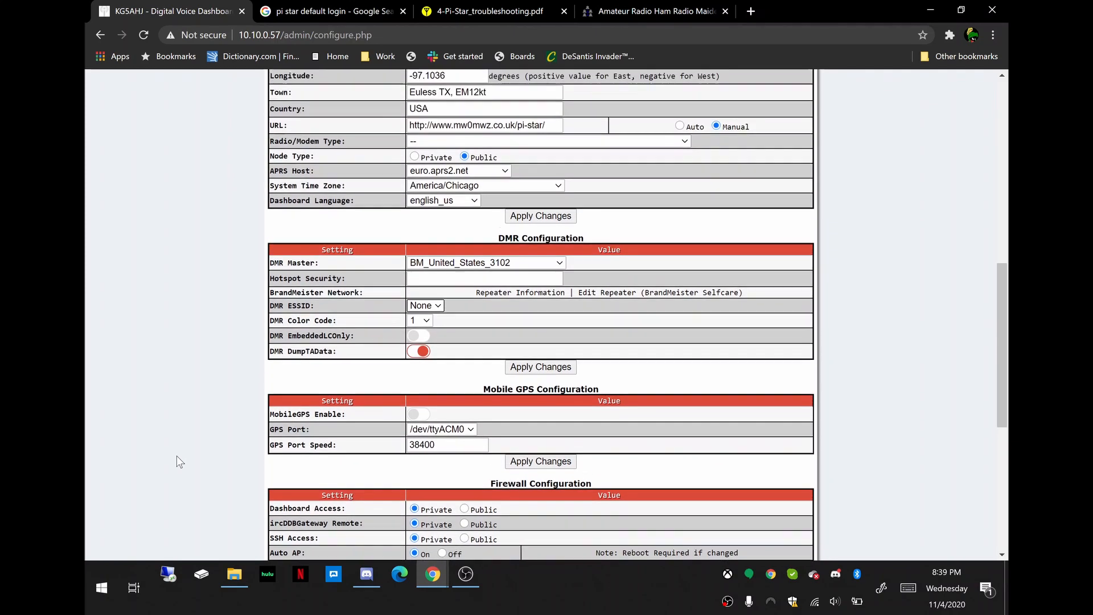
pyautogui.scroll(2, 398, 367)
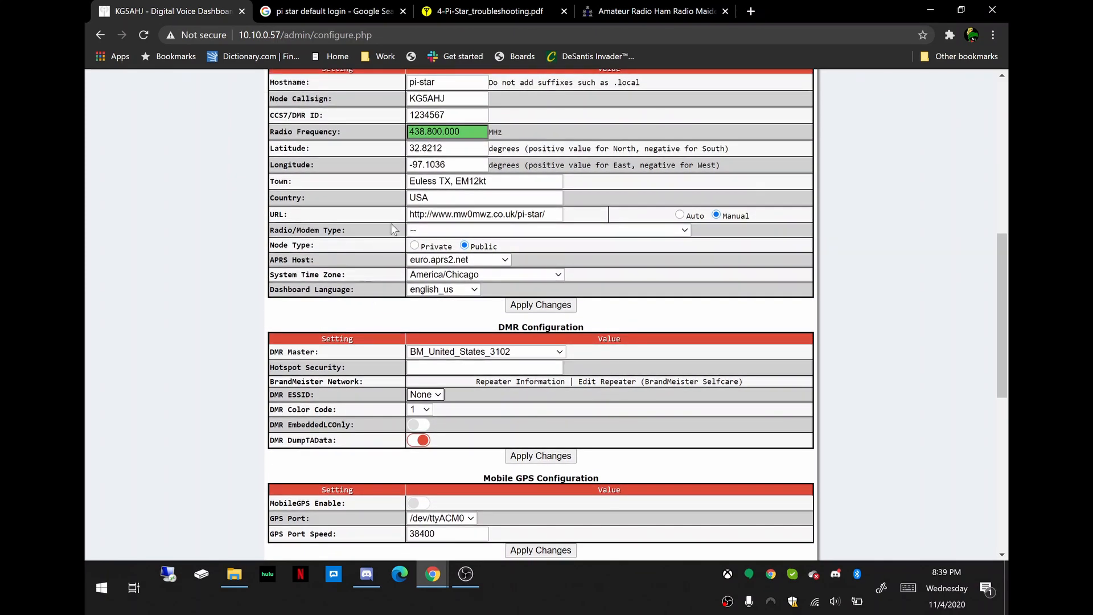
pyautogui.scroll(-1, 370, 340)
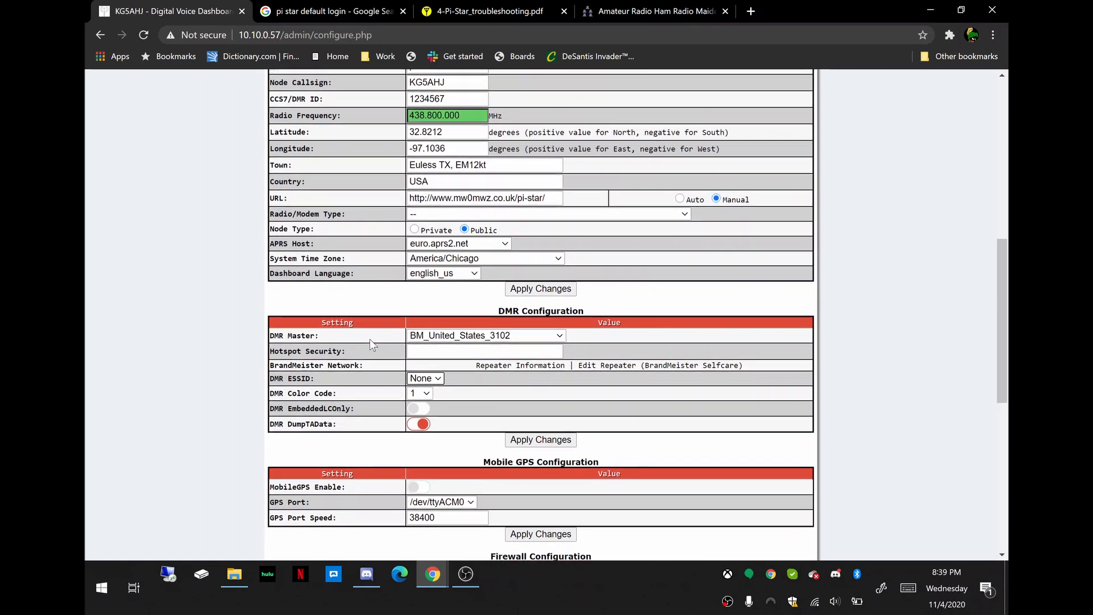
pyautogui.scroll(2, 506, 477)
pyautogui.scroll(-1, 506, 477)
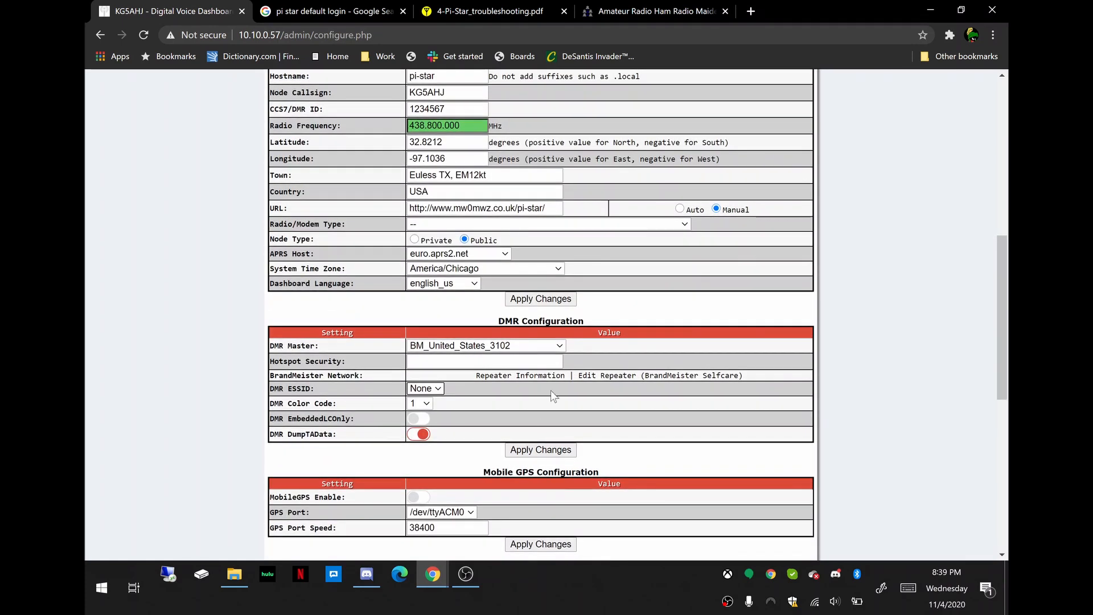
pyautogui.click(530, 453)
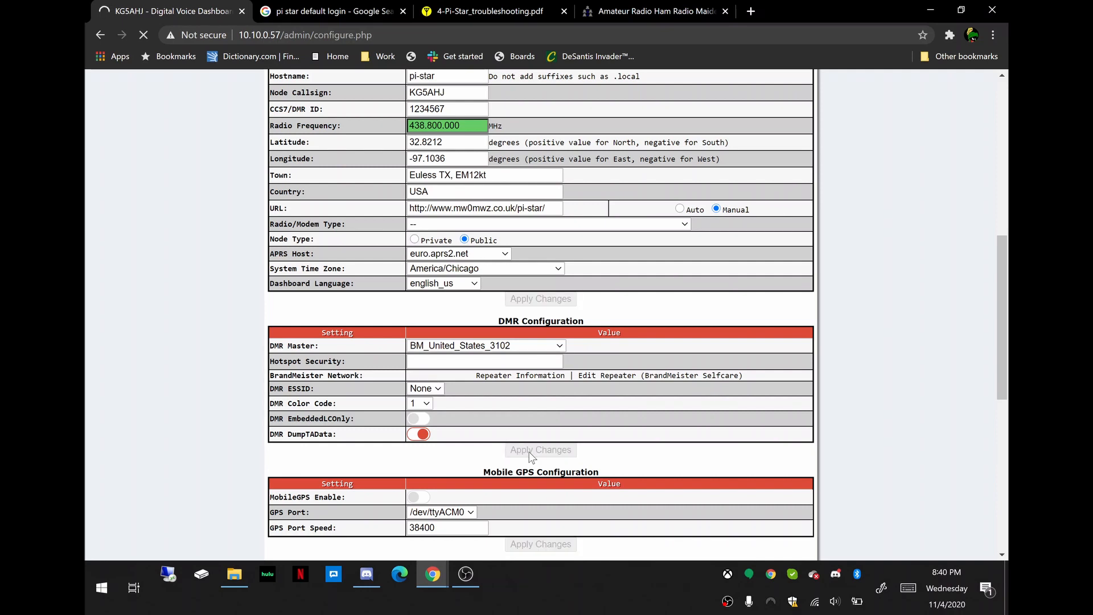
# Acknowledge the modem re-selection warning and search the configuration page for "modem" to locate the Radio/Modem Type setting.
pyautogui.scroll(10, 445, 325)
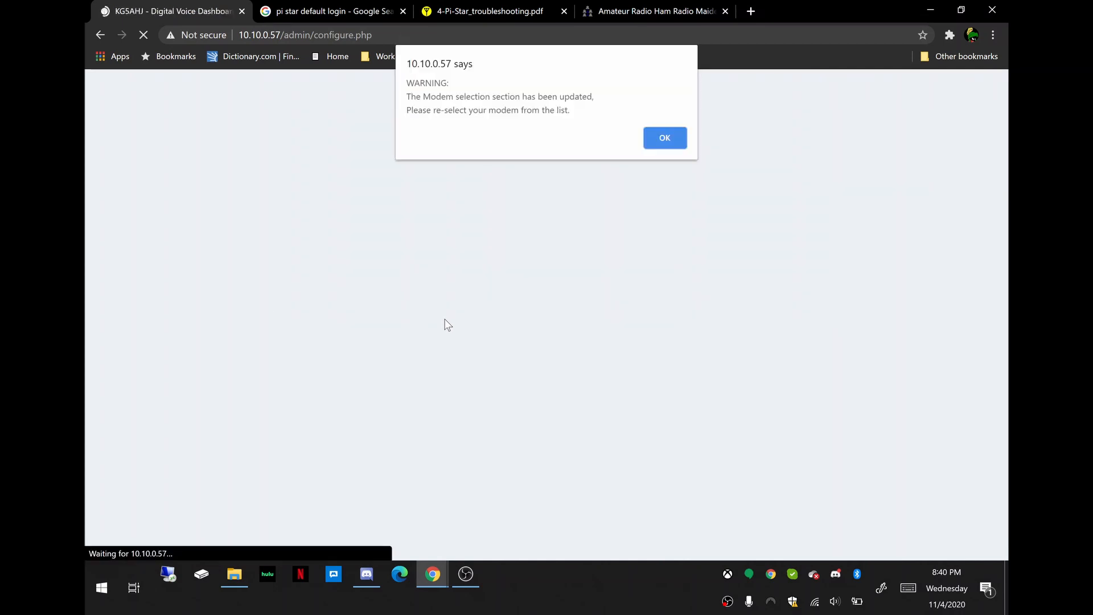
pyautogui.click(658, 135)
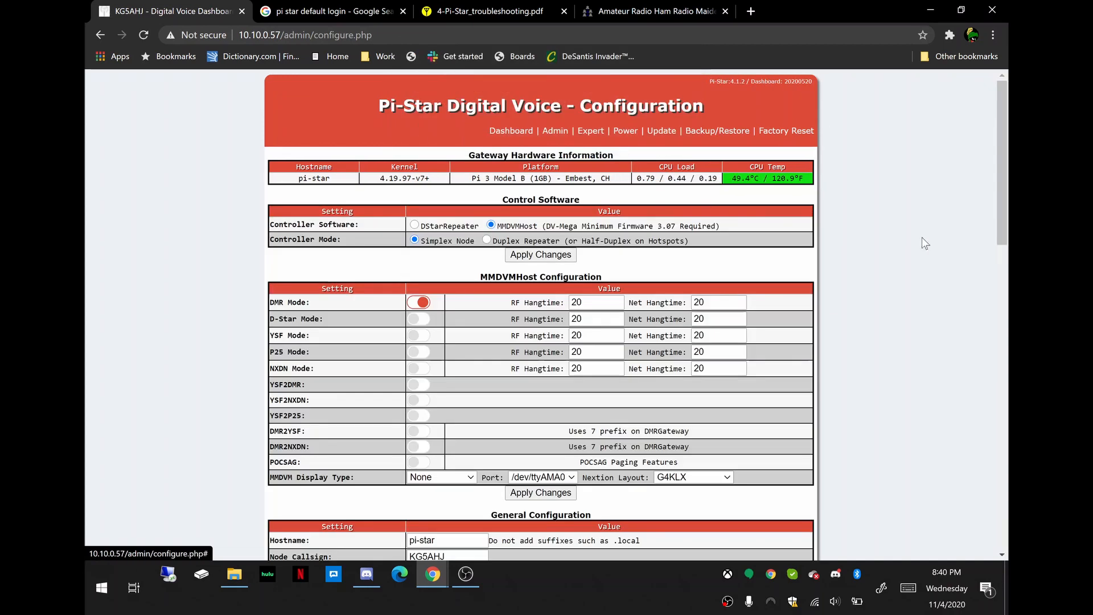
pyautogui.hotkey('ctrl', 'f')
pyautogui.write('mod')
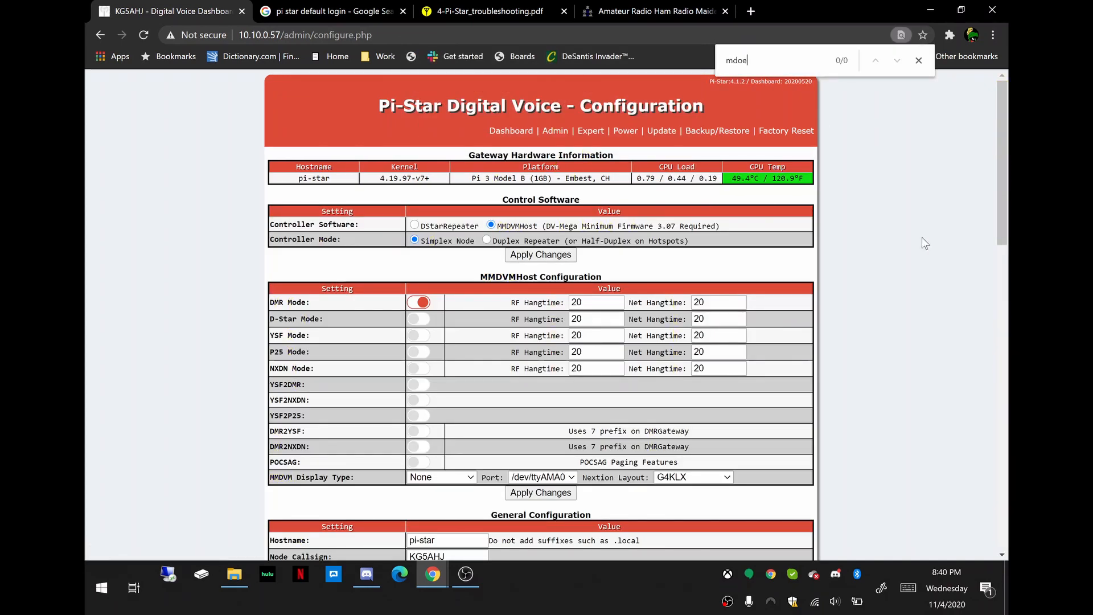
pyautogui.write('em')
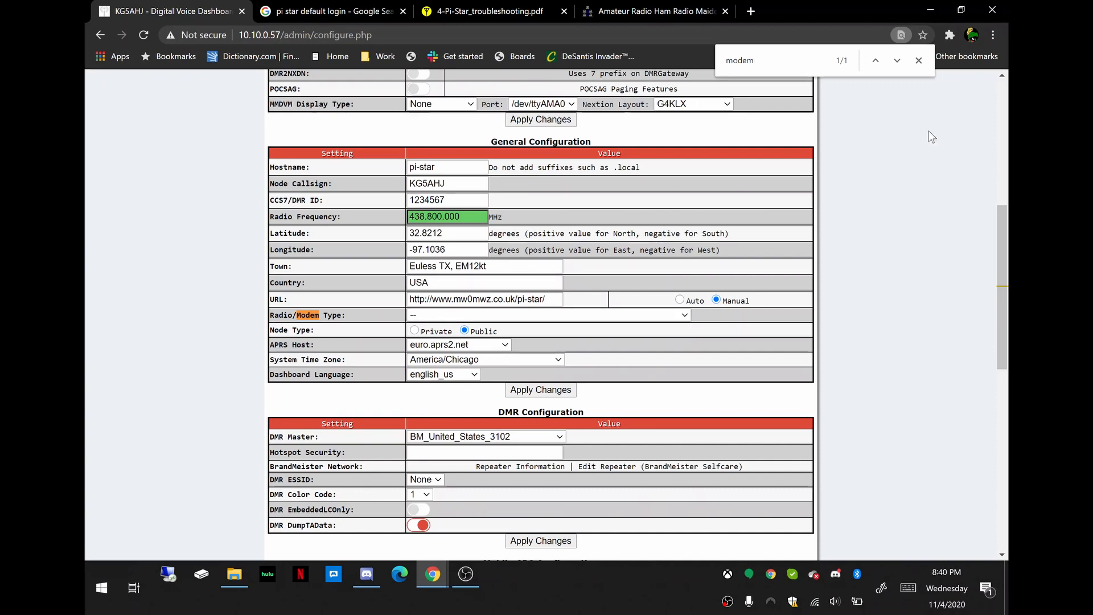
pyautogui.click(919, 61)
# Set the Radio/Modem Type in General Configuration to MMDVM_HS_NPi Hat (VR2VYE) for Nano Pi (GPIO).
pyautogui.click(684, 315)
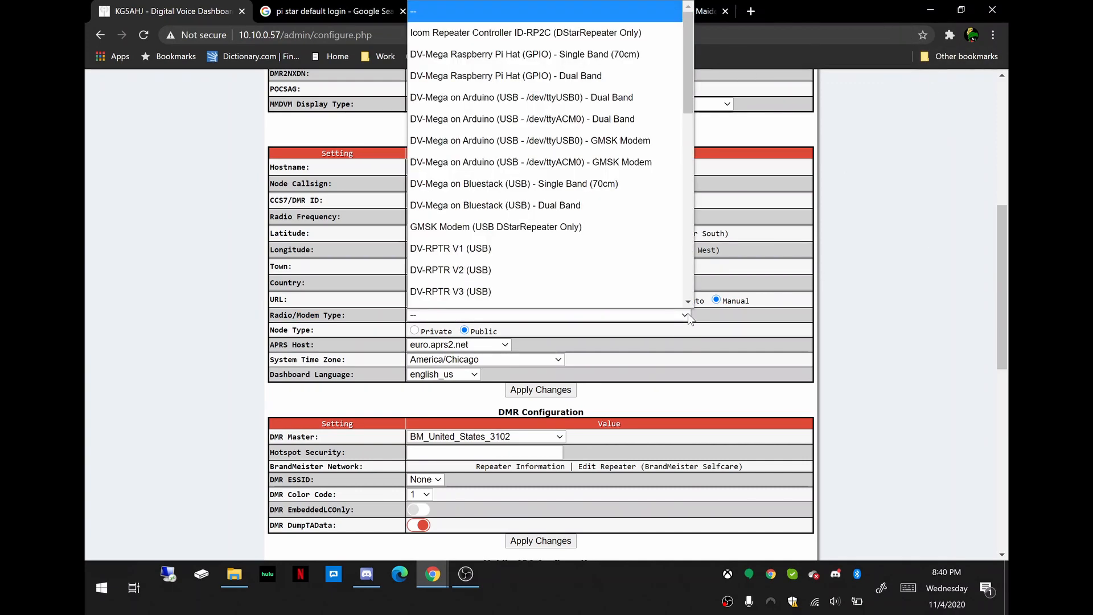
pyautogui.scroll(-1, 577, 147)
pyautogui.scroll(-7, 578, 147)
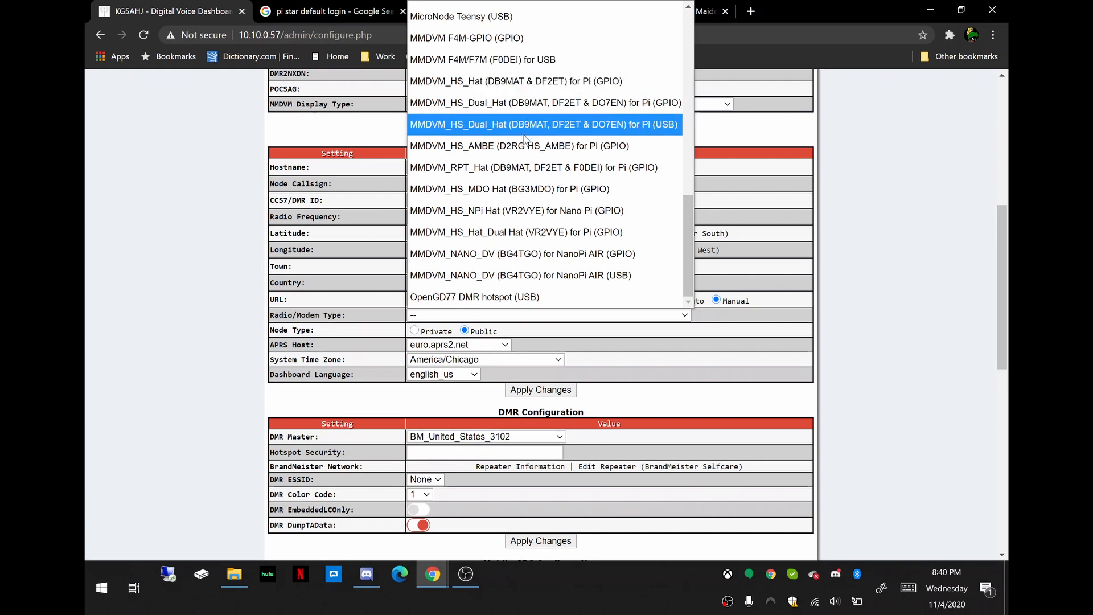
pyautogui.click(549, 211)
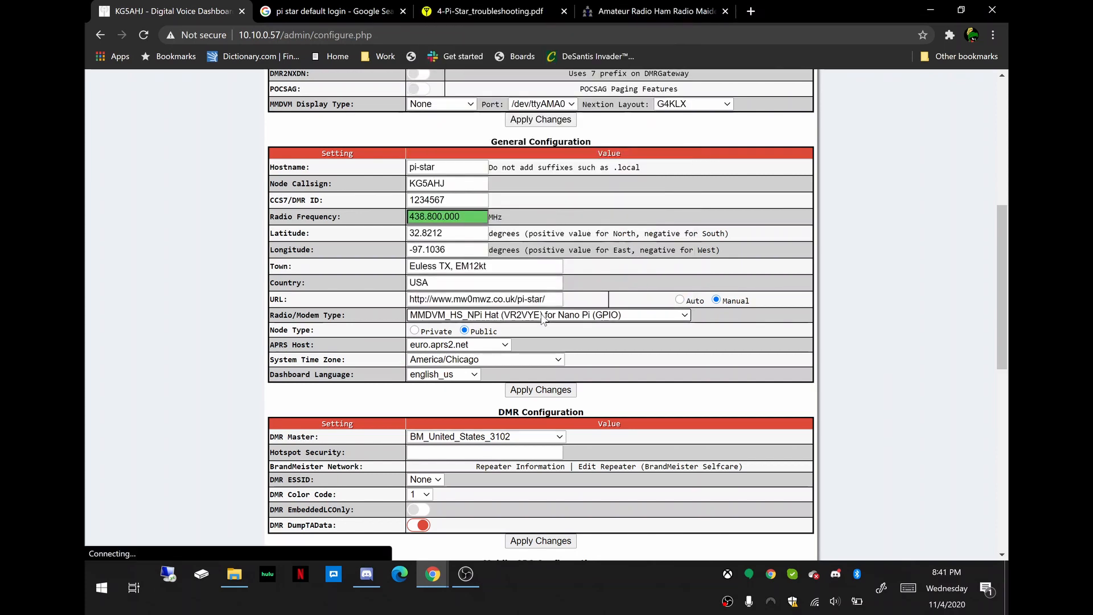
# Review the remaining Radio/Modem Type choices and reselect MMDVM_HS_NPi Hat (VR2VYE) for Nano Pi (GPIO).
pyautogui.rightClick(664, 314)
pyautogui.click(644, 323)
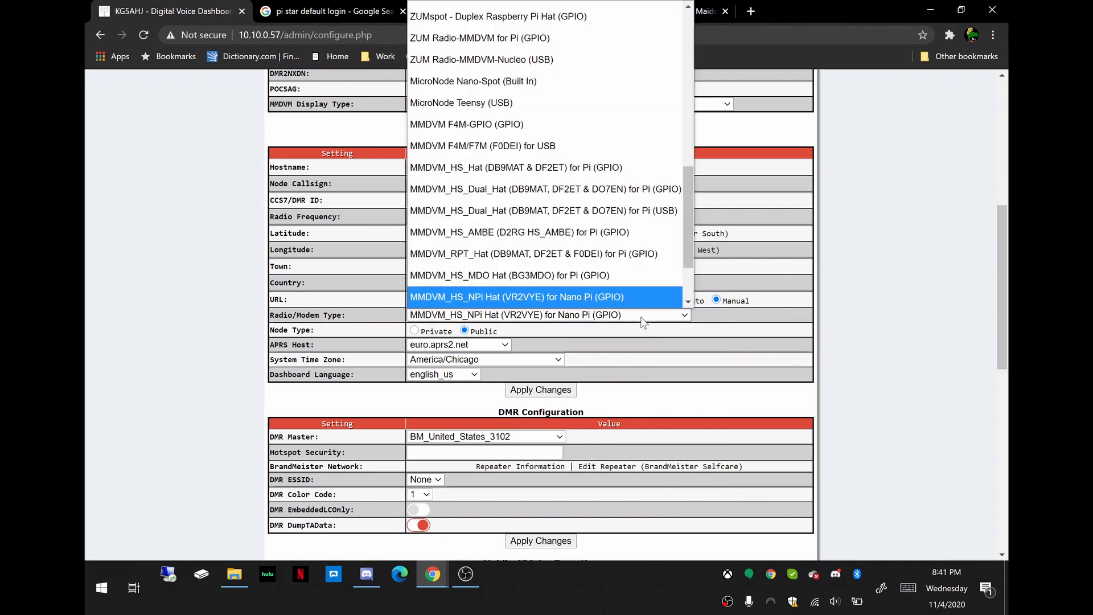
pyautogui.click(687, 302)
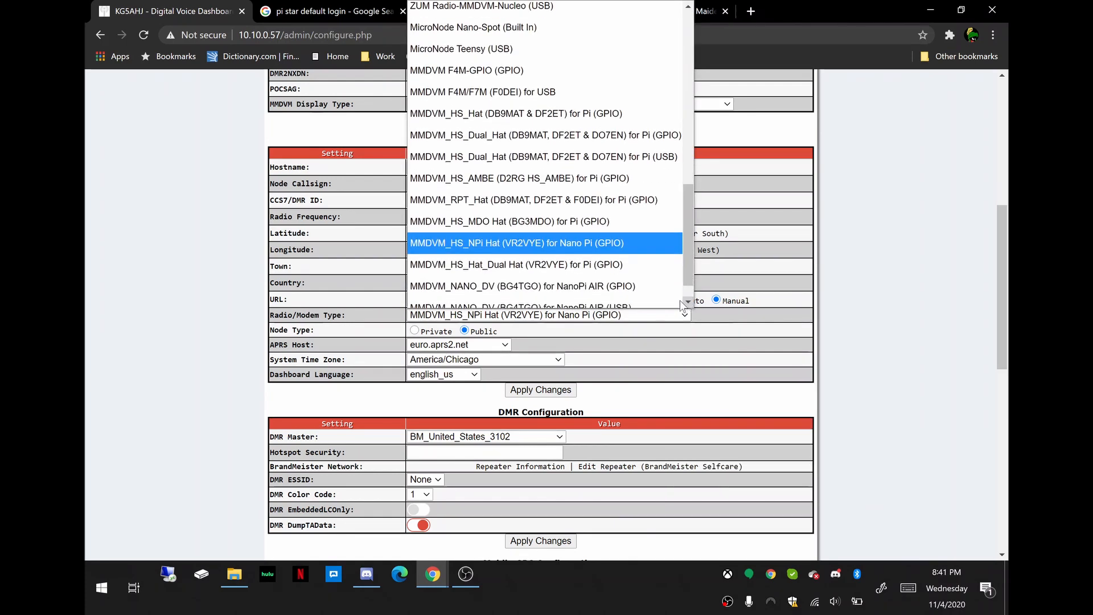
pyautogui.click(687, 302)
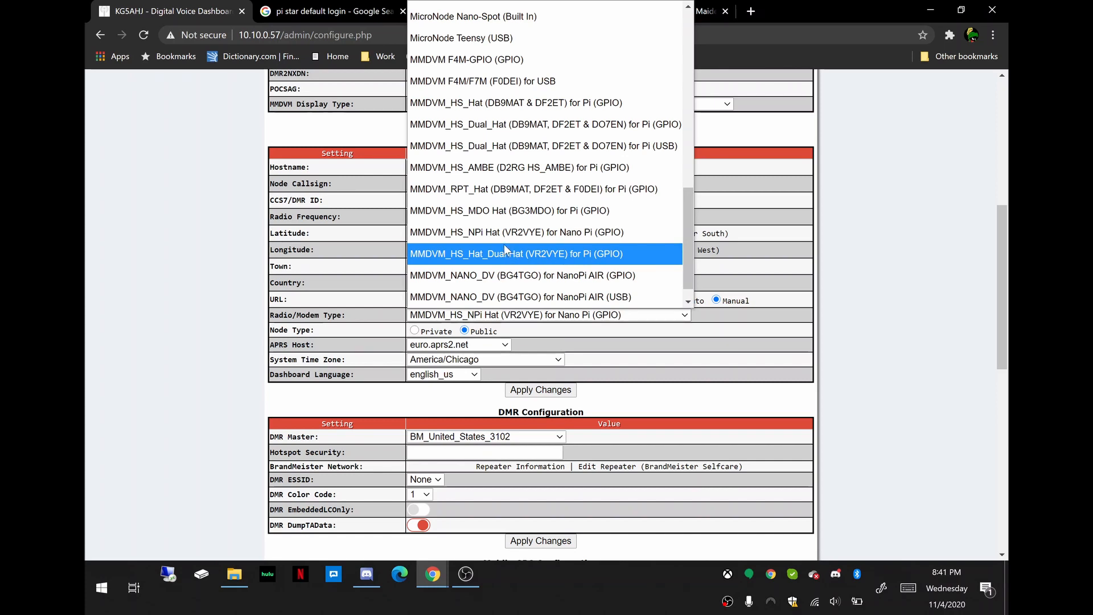
pyautogui.click(594, 236)
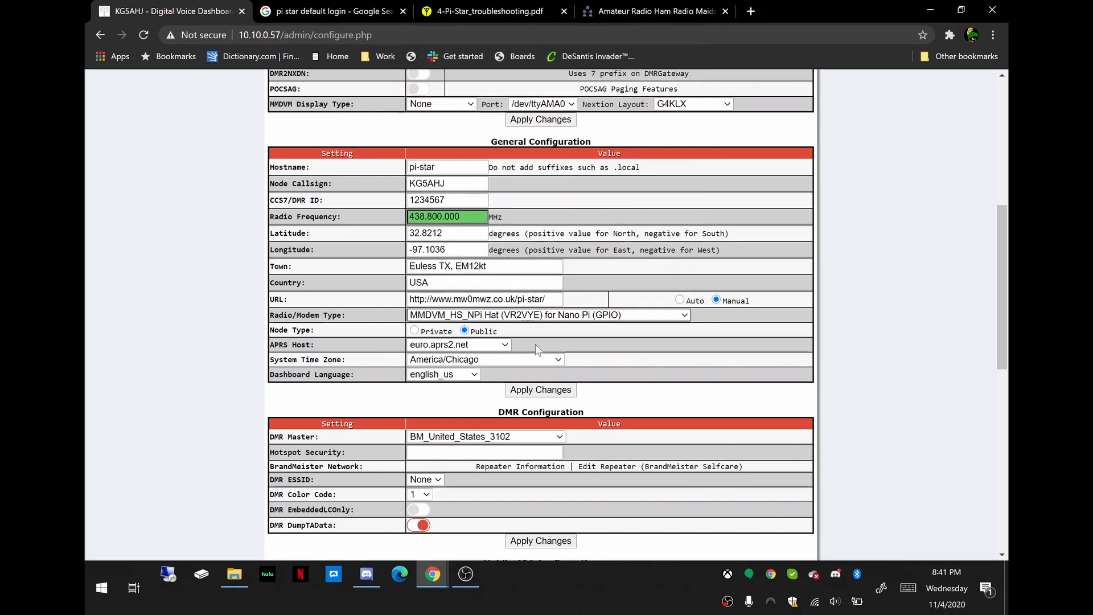
# Check the settings around the modem type and apply the General Configuration changes.
pyautogui.scroll(-2, 488, 392)
pyautogui.scroll(2, 486, 393)
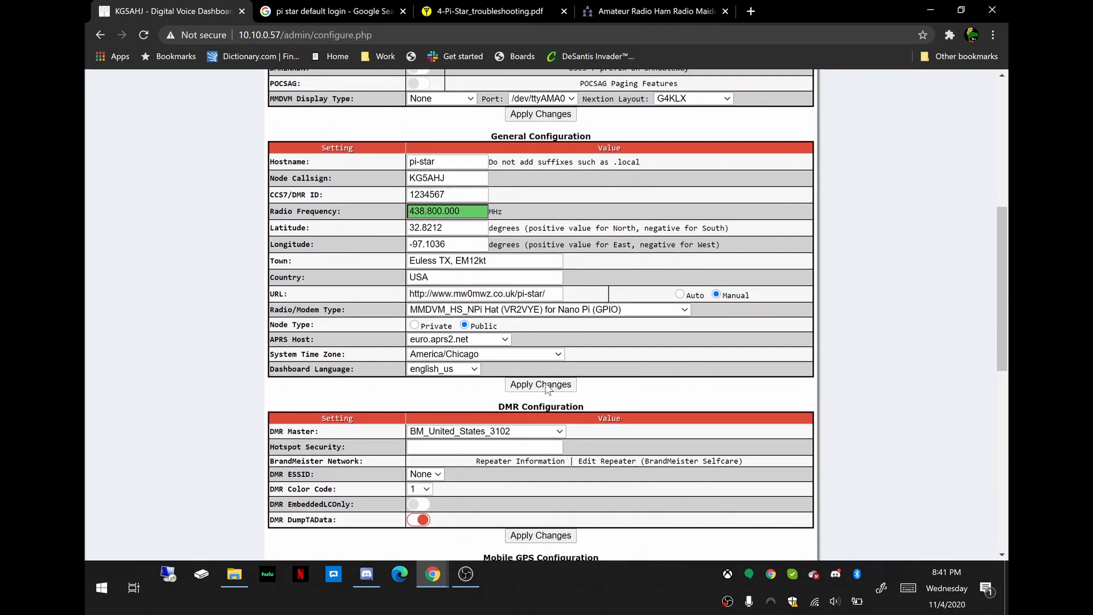
pyautogui.click(547, 385)
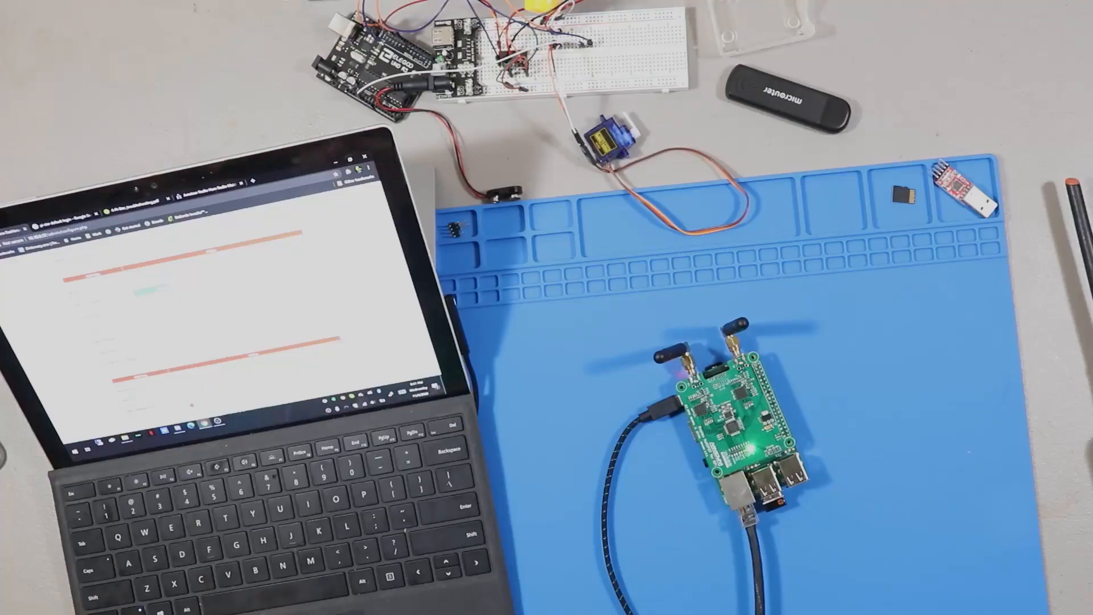